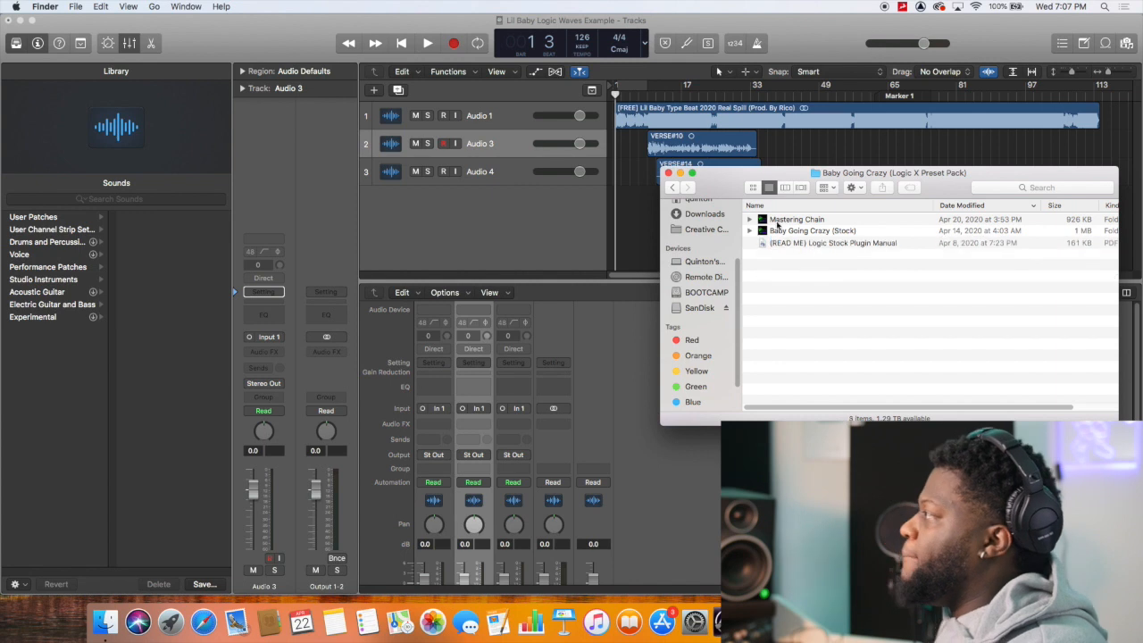
Check which presets the Mastering Chain folder in the preset pack contains
left_click(751, 220)
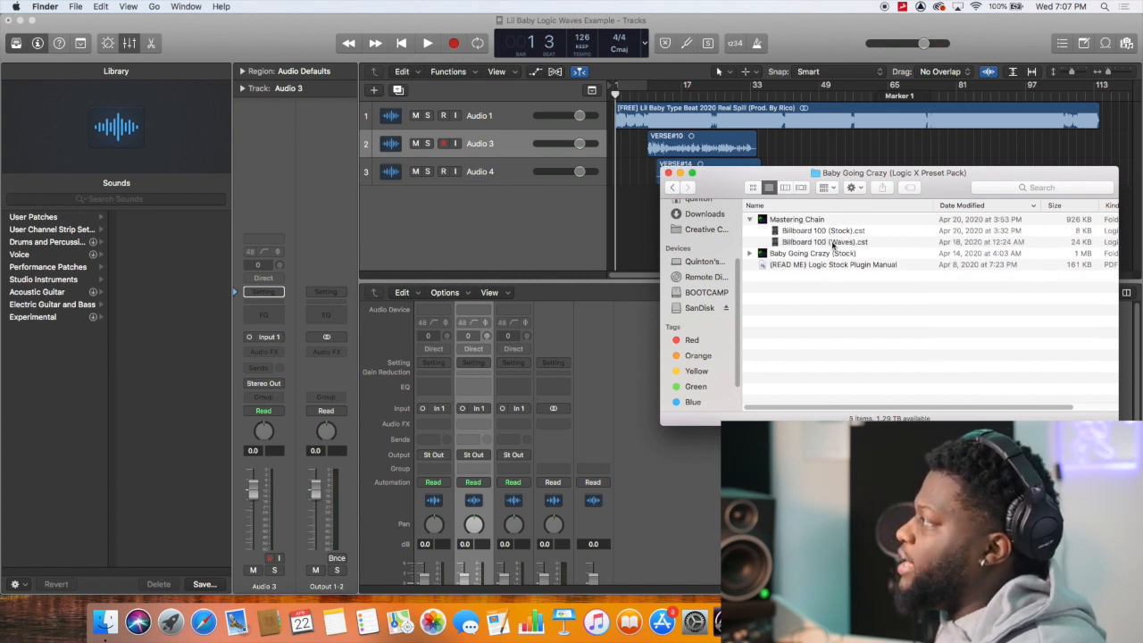
left_click(751, 220)
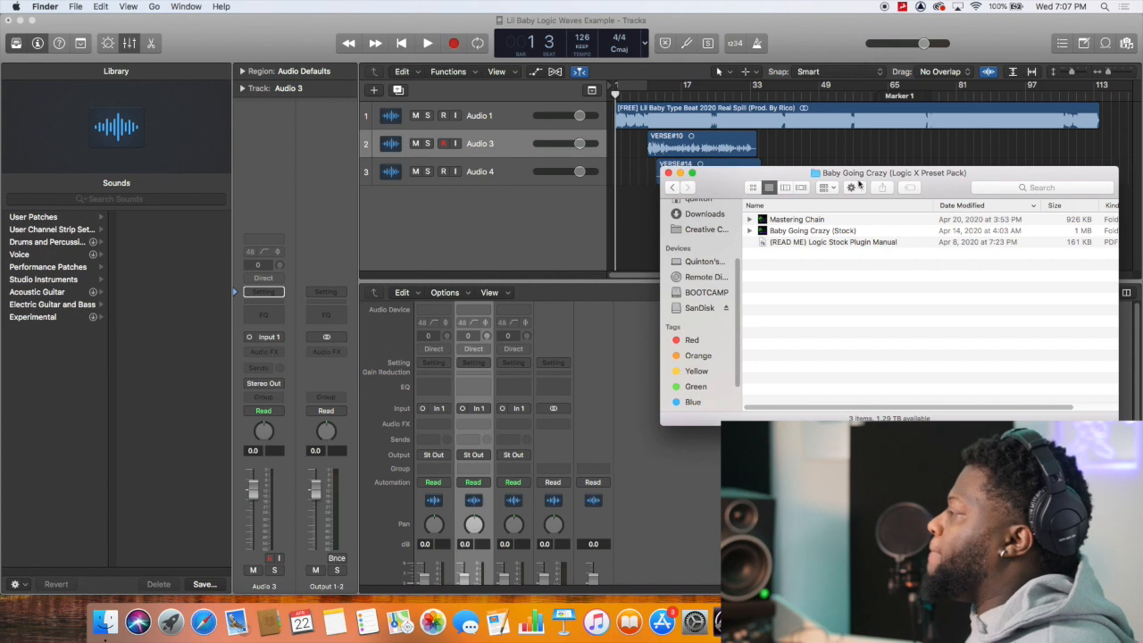
Find the Audio Music Apps folder with a Spotlight search for "audio music apps" and open its Channel Strip Settings folder
left_click(1105, 6)
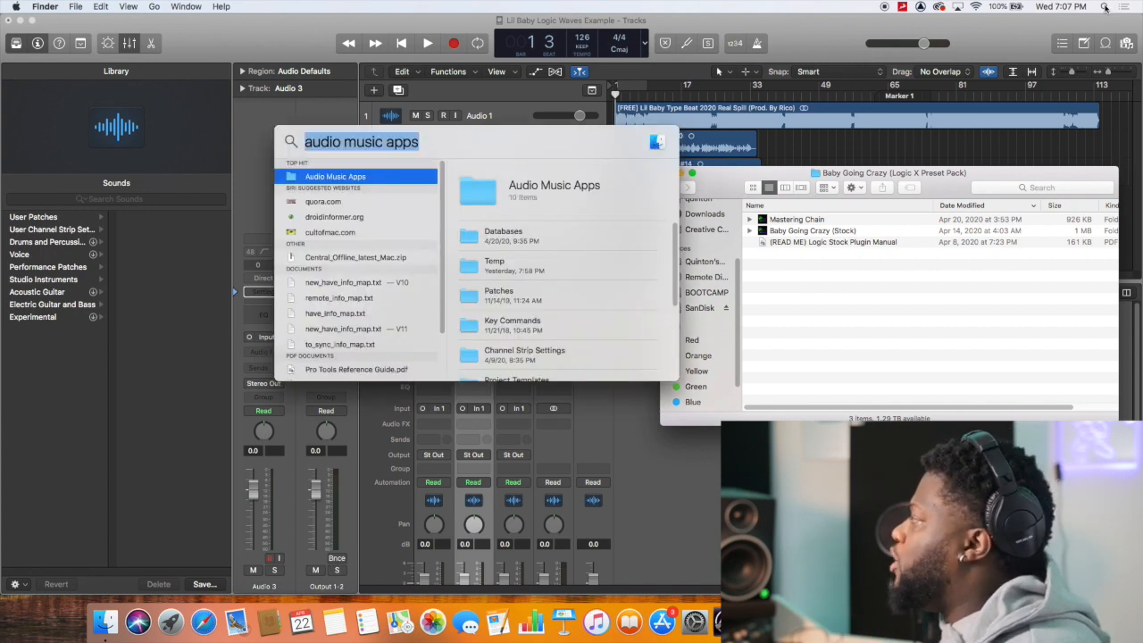
left_click_drag(457, 145, 437, 145)
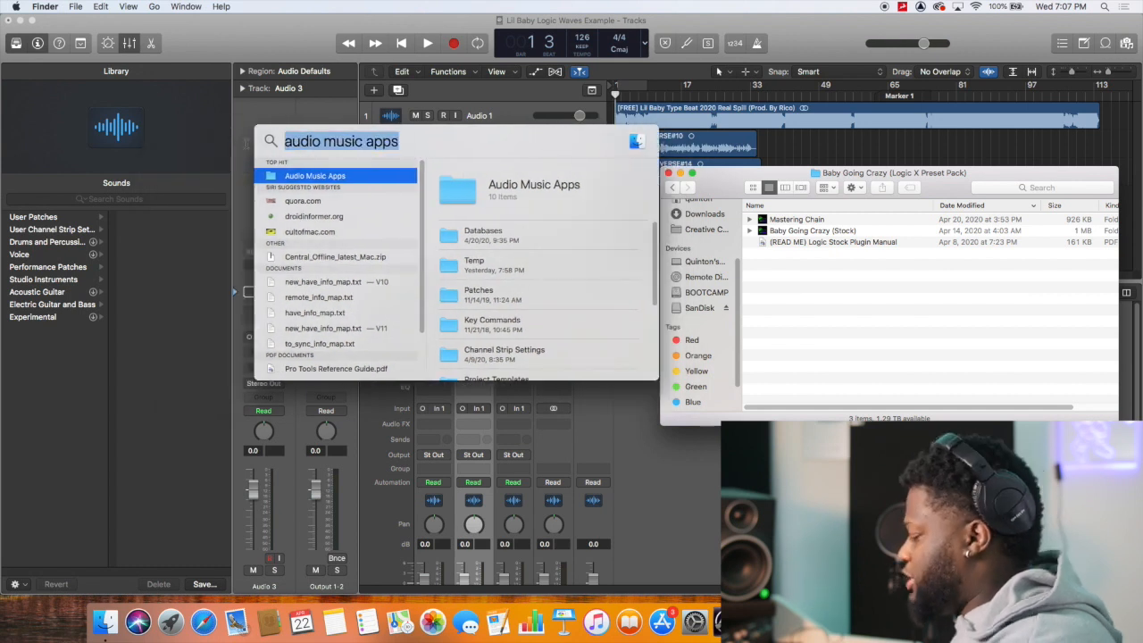
key("BackSpace")
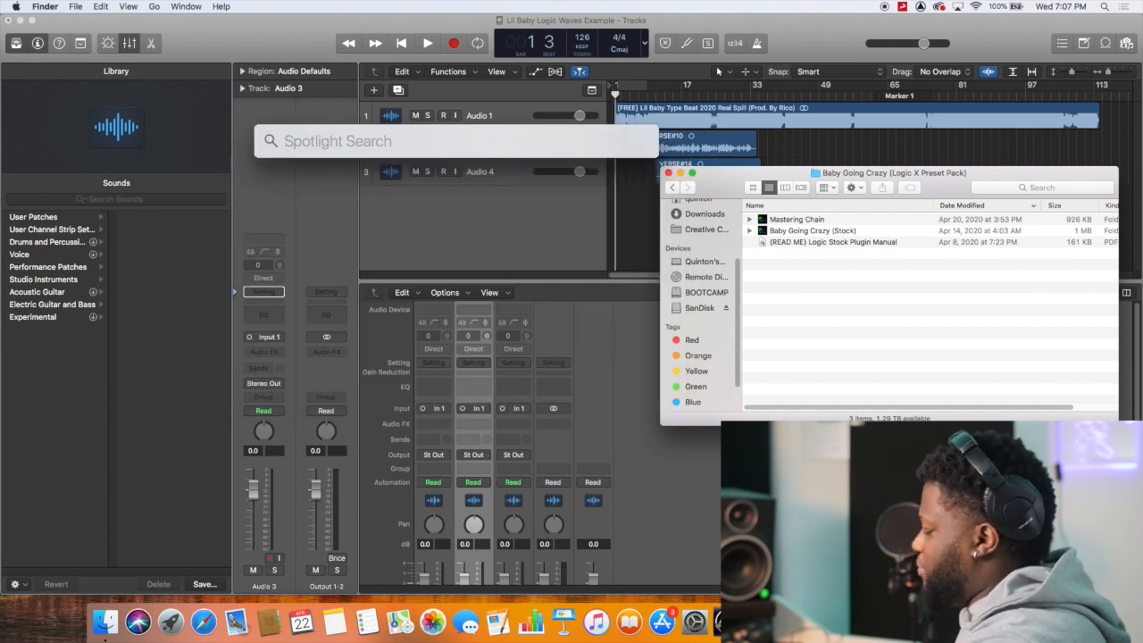
type("audio music apps")
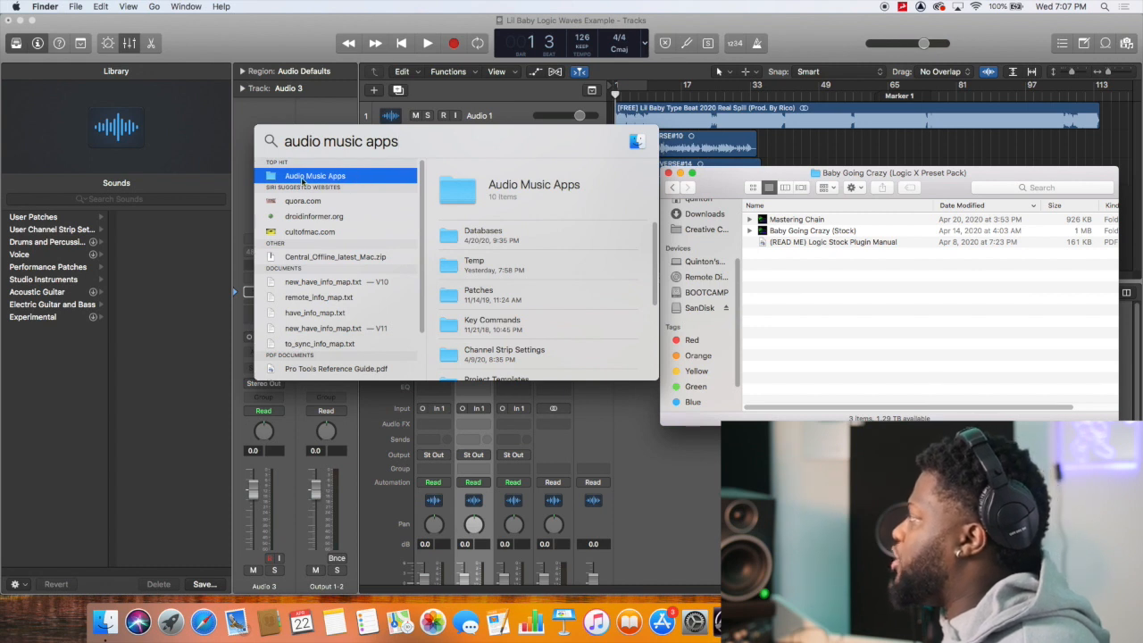
left_click(332, 177)
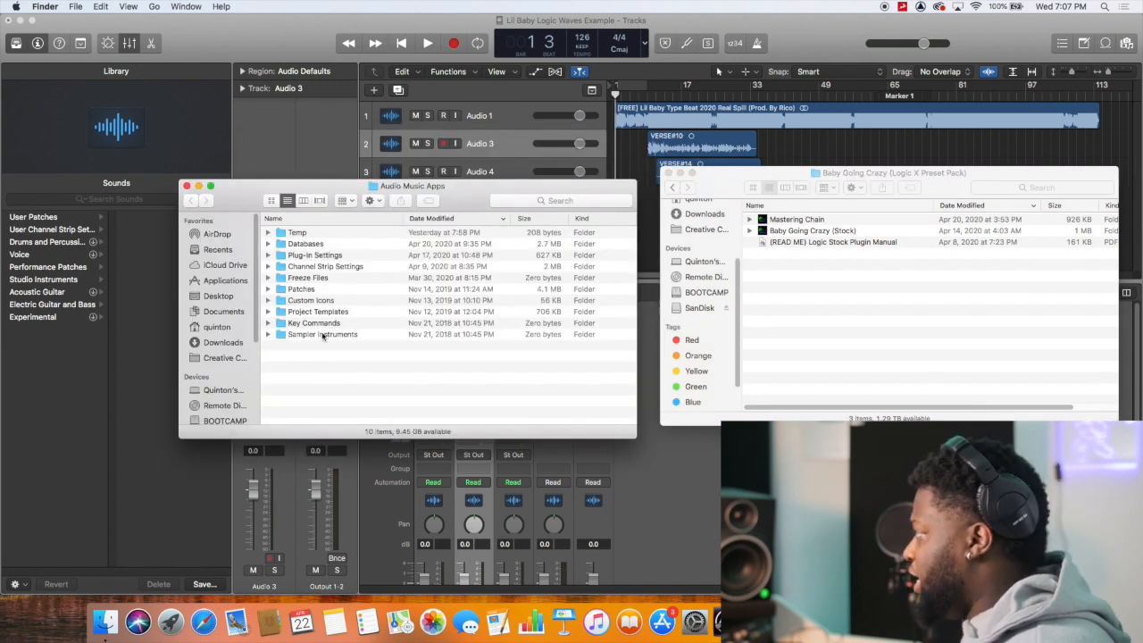
double_click(311, 266)
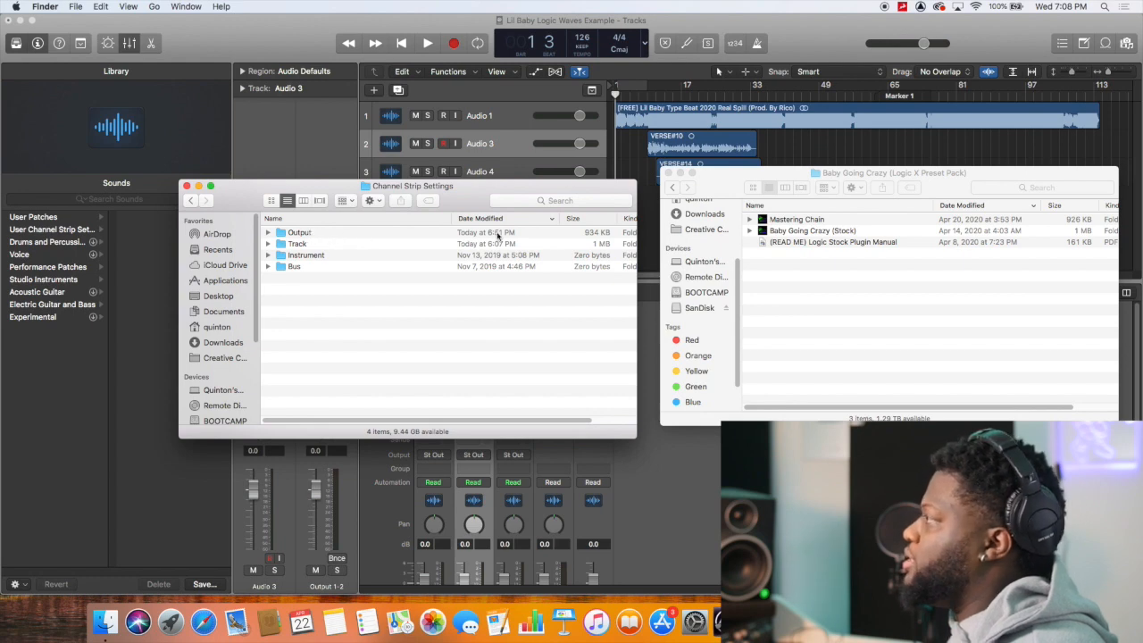
Copy the preset pack's Mastering Chain folder into the Output folder of Channel Strip Settings, merging it with the existing folder
left_click(759, 220)
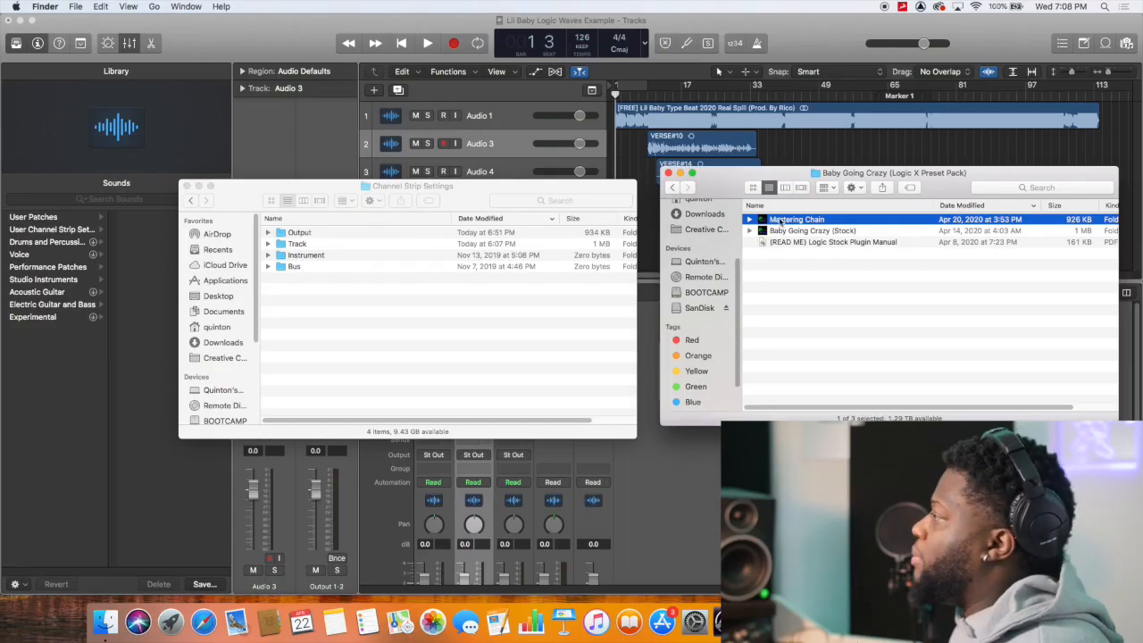
double_click(290, 236)
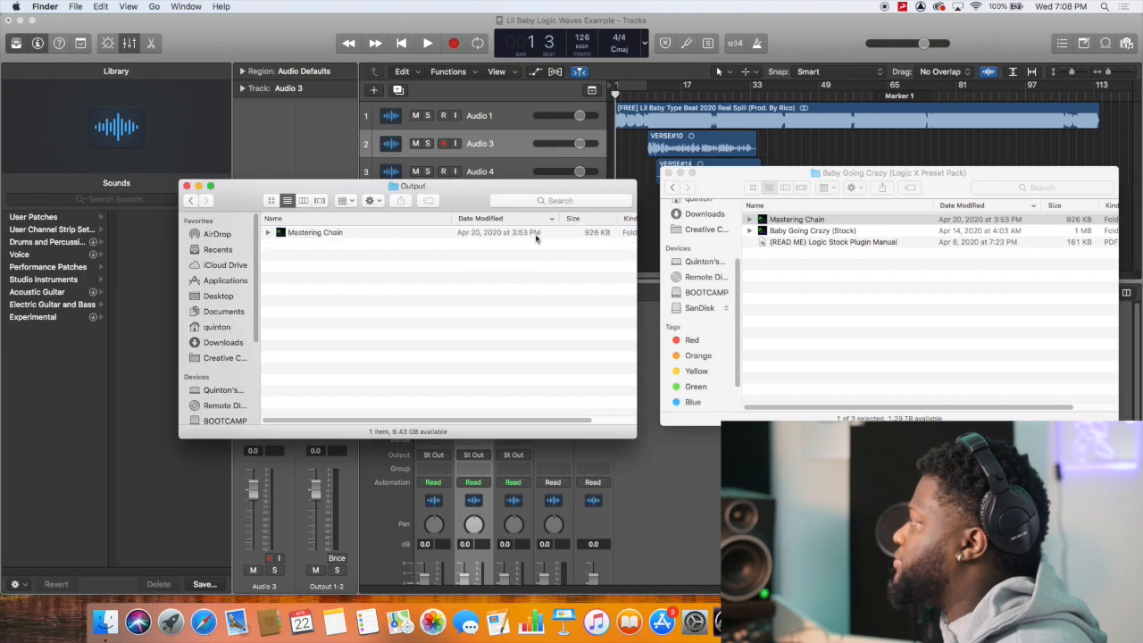
left_click_drag(846, 222, 504, 266)
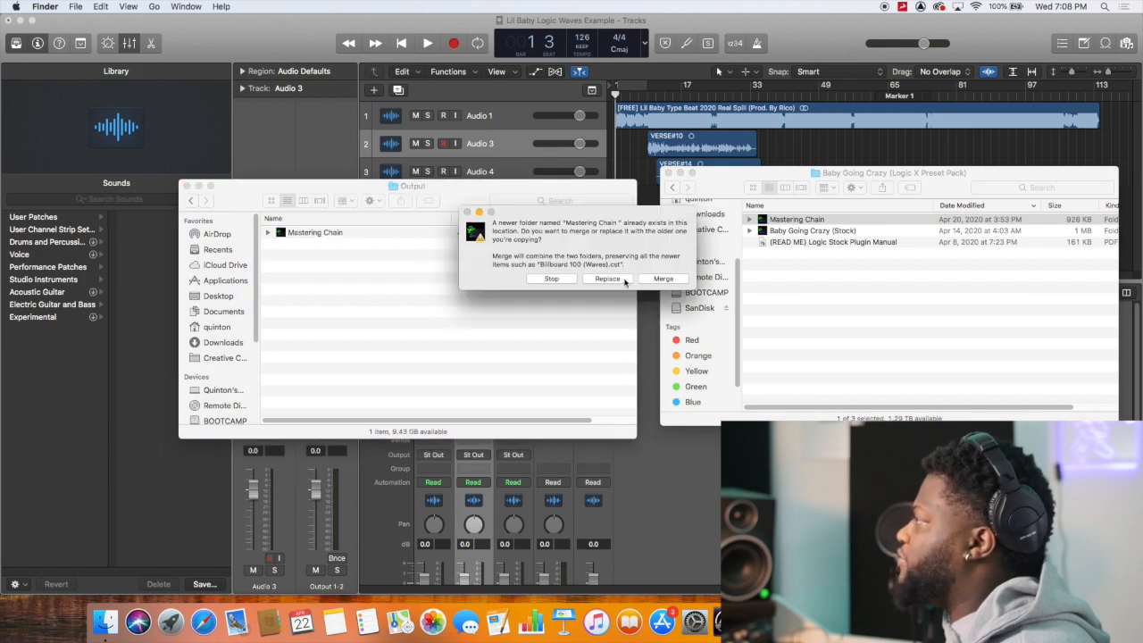
left_click(662, 279)
Copy the preset pack's Baby Going Crazy (Stock) folder into the Audio folder inside Patches of Audio Music Apps
left_click(194, 201)
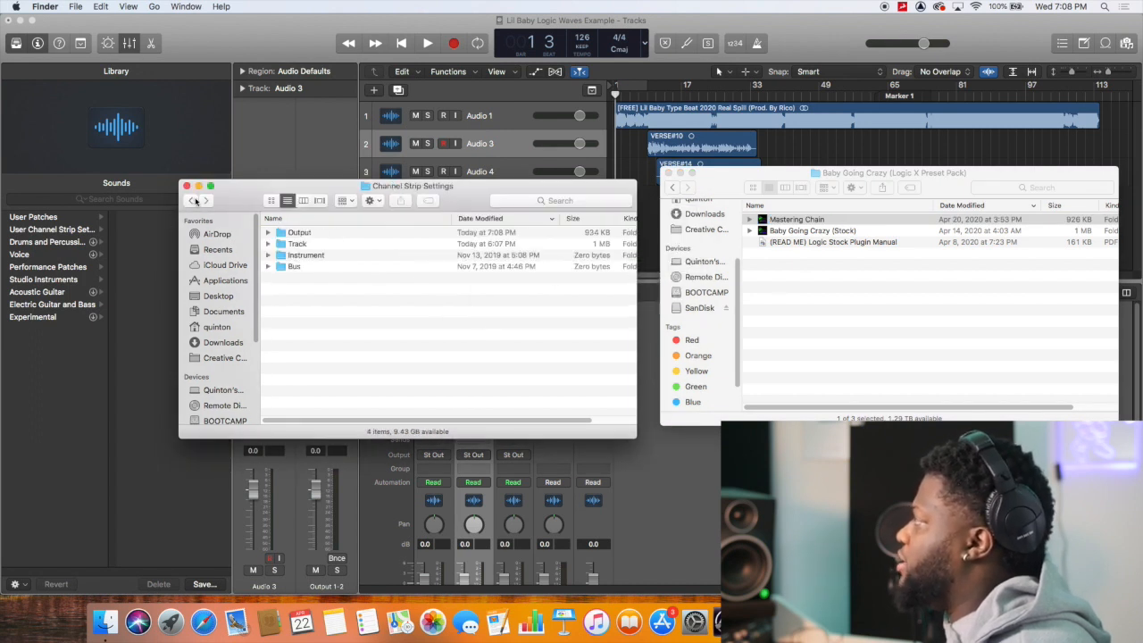
left_click(194, 201)
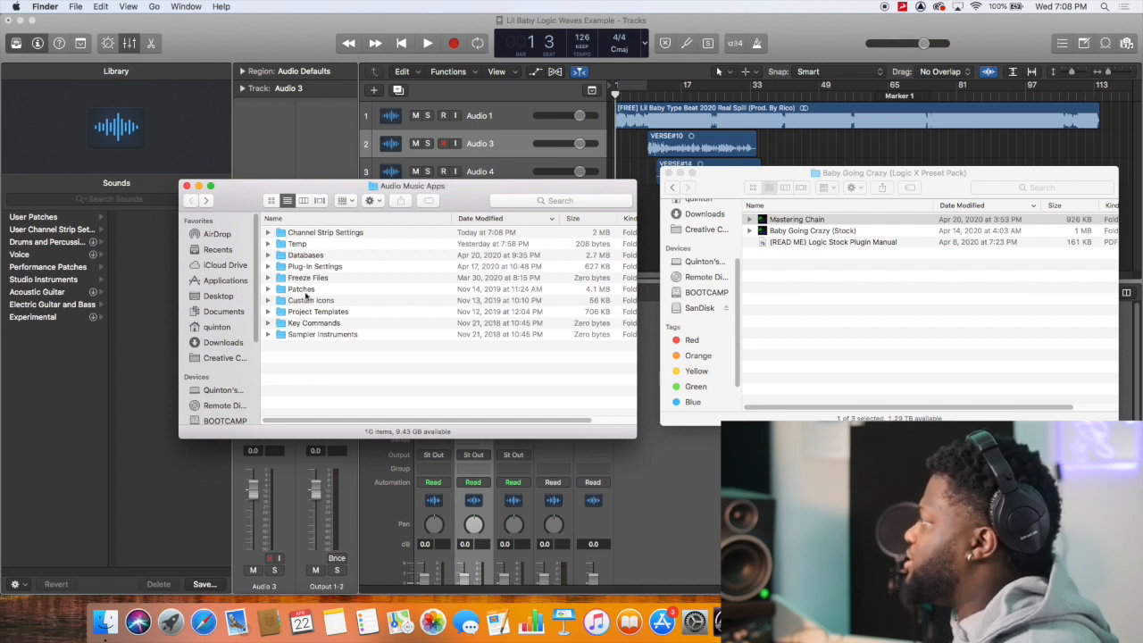
double_click(305, 290)
left_click(790, 232)
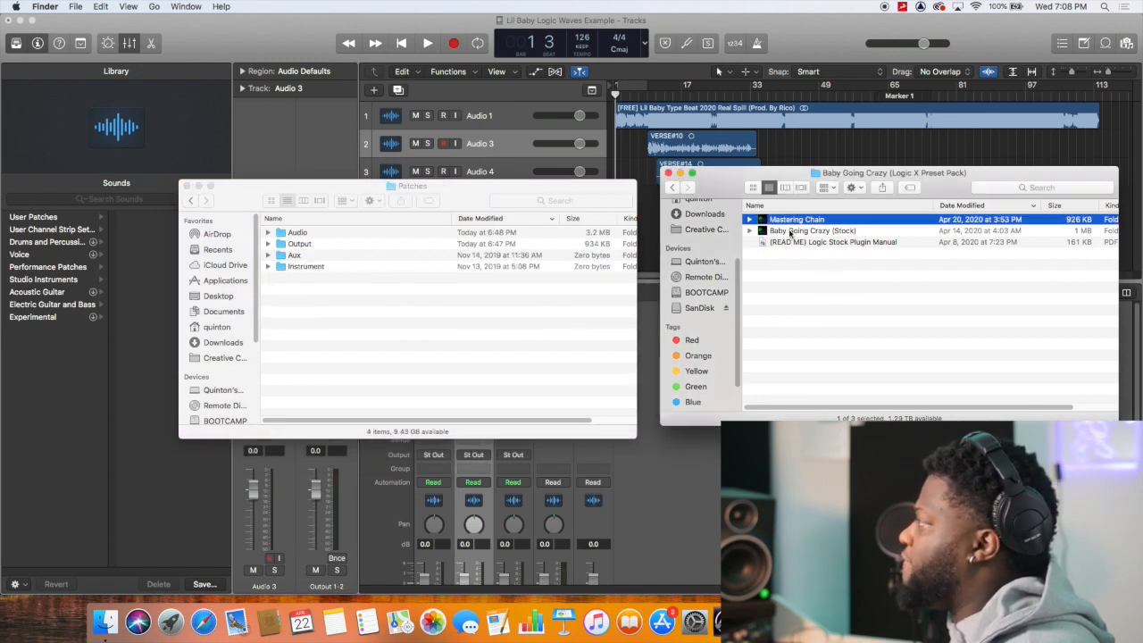
double_click(326, 234)
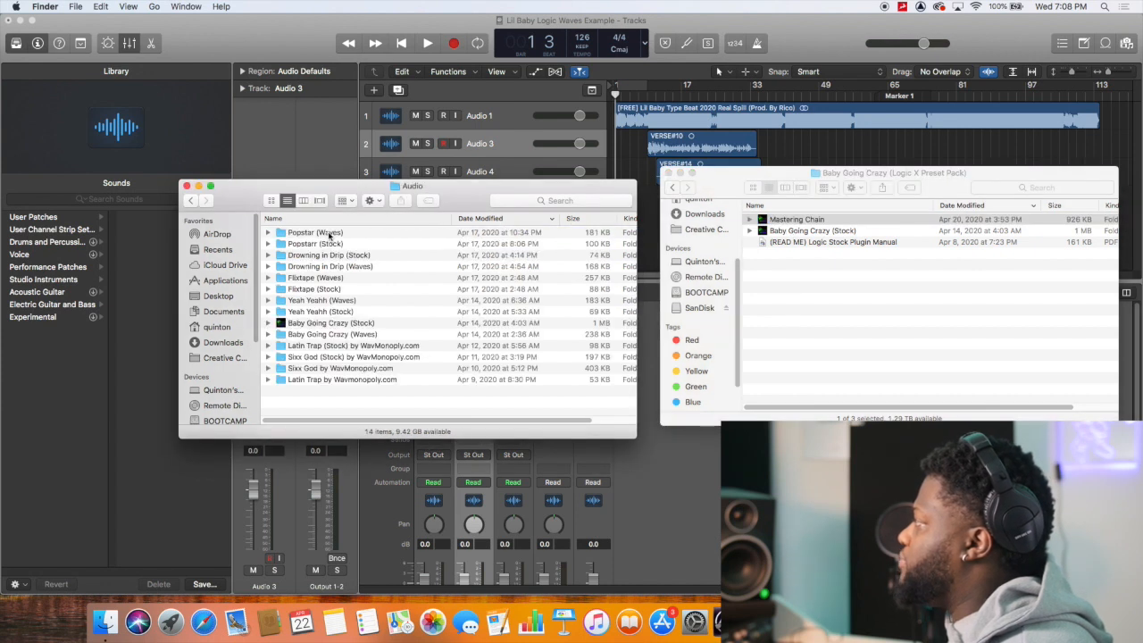
left_click(797, 239)
left_click_drag(808, 231, 343, 297)
left_click(662, 254)
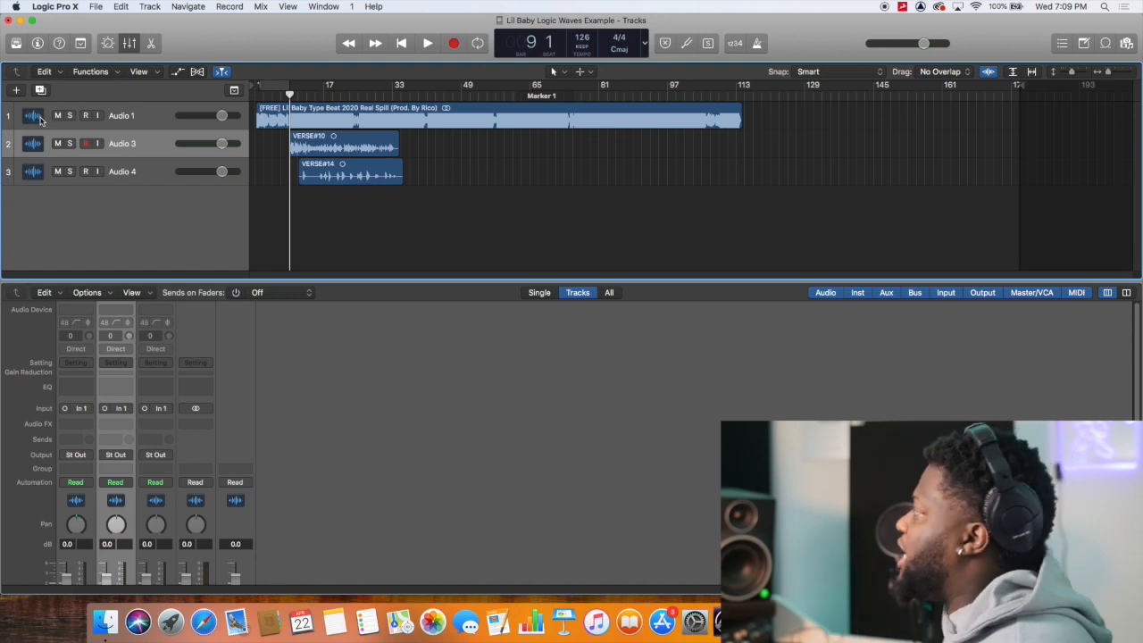
In Logic Pro X, browse the Adlibs, Lead Vocals and PUT ON BEAT TRACK folders of the Baby Going Crazy (Stock) user patches
left_click(16, 44)
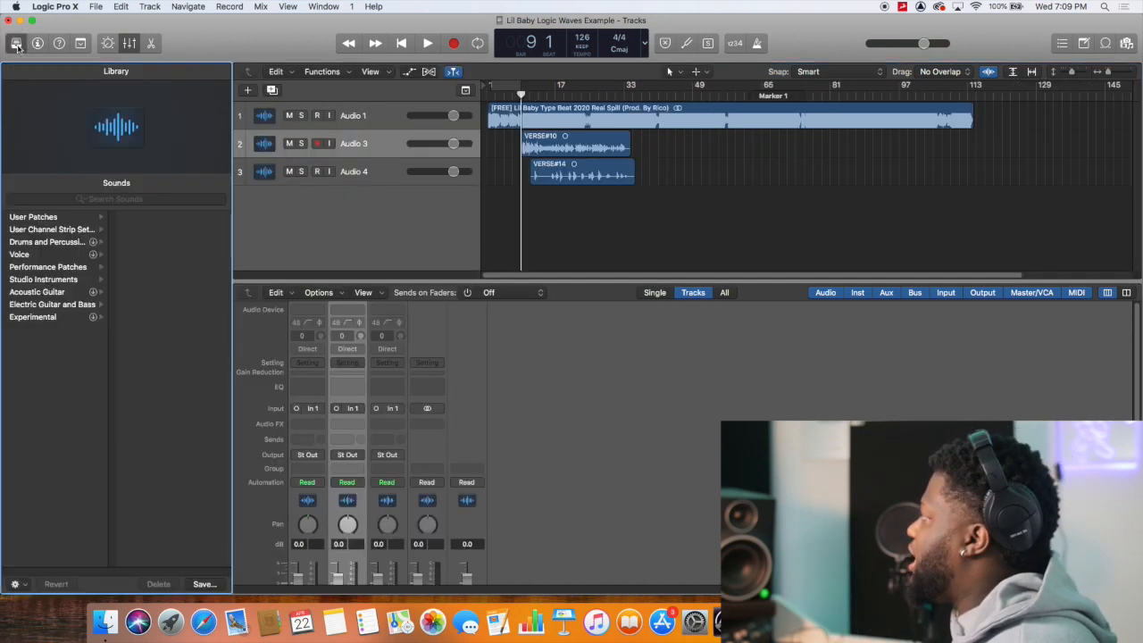
left_click(51, 217)
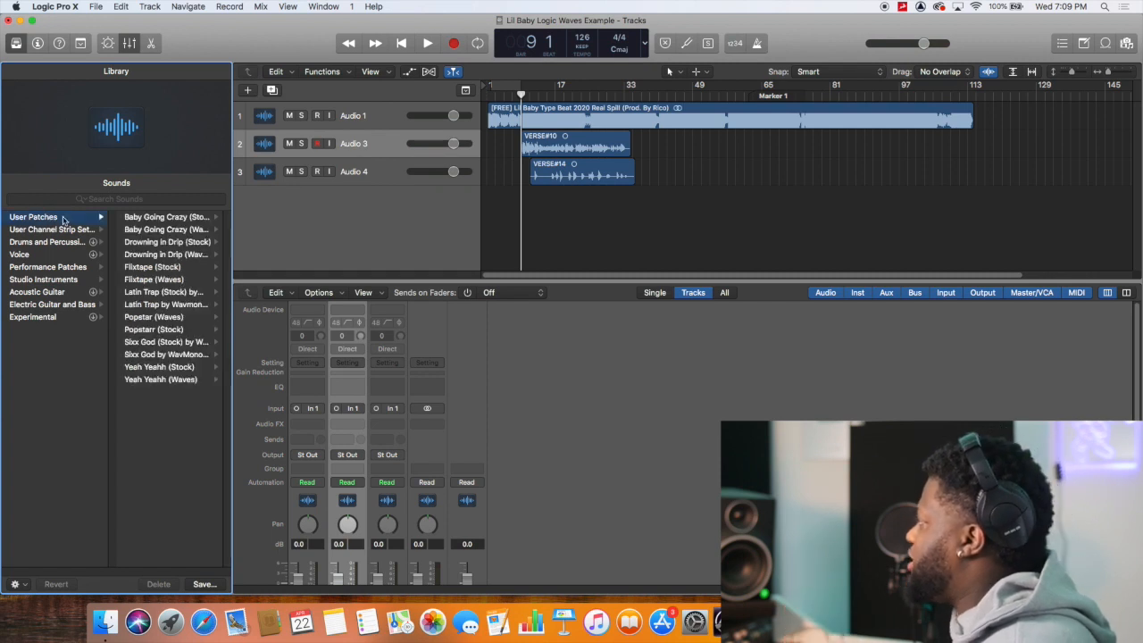
left_click(163, 220)
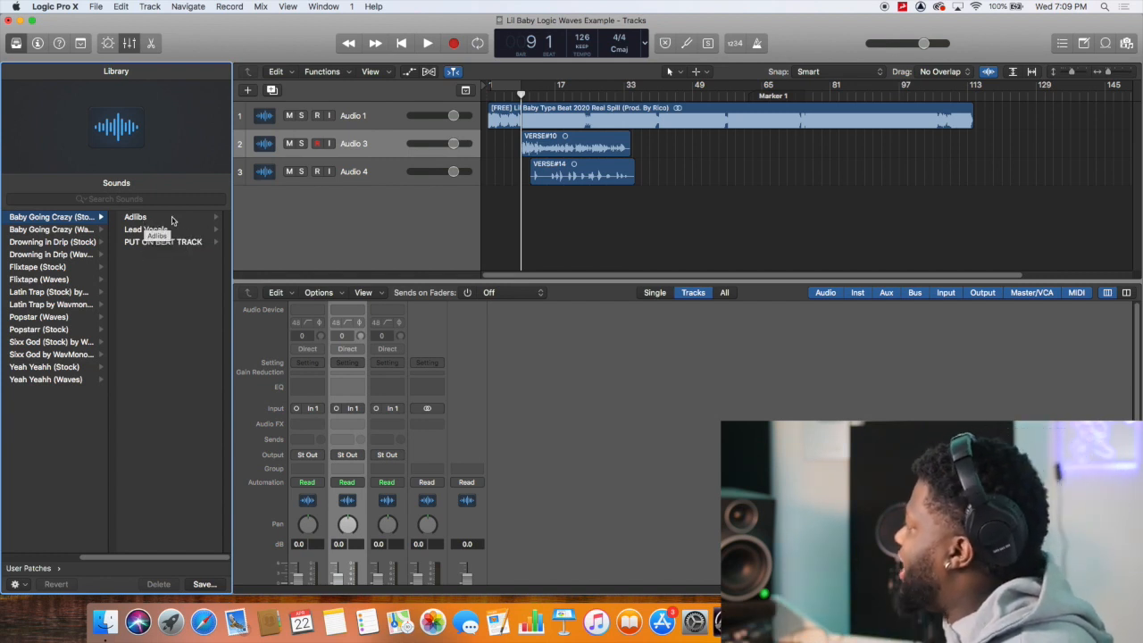
left_click(170, 219)
left_click(47, 232)
left_click(48, 243)
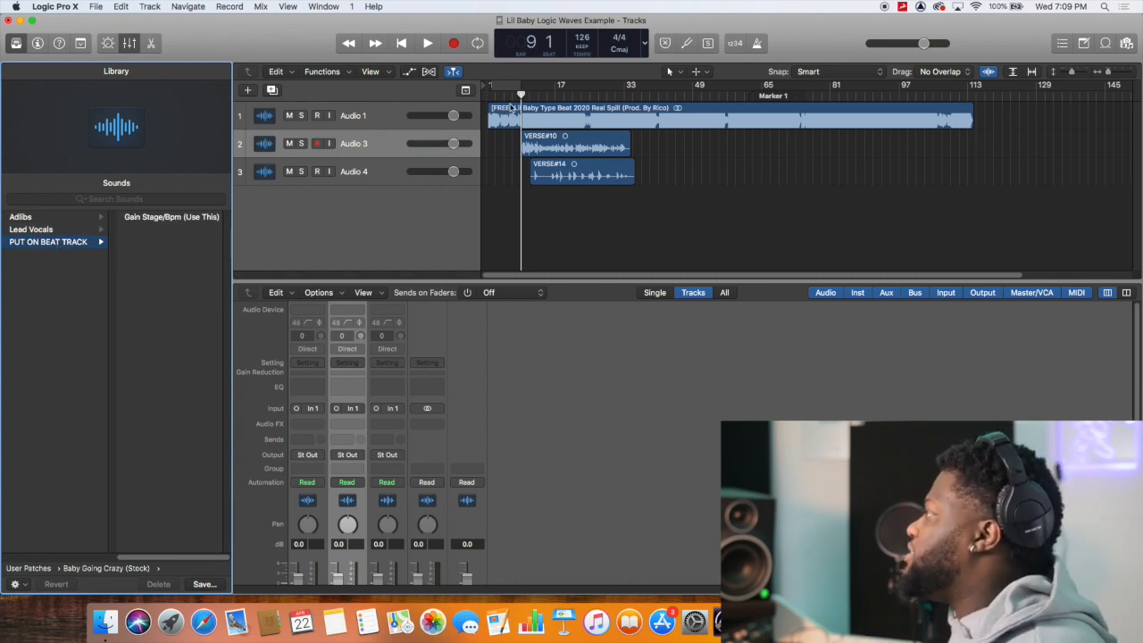
Select the Audio 1 beat track and listen to the song from about bar 8
left_click(515, 94)
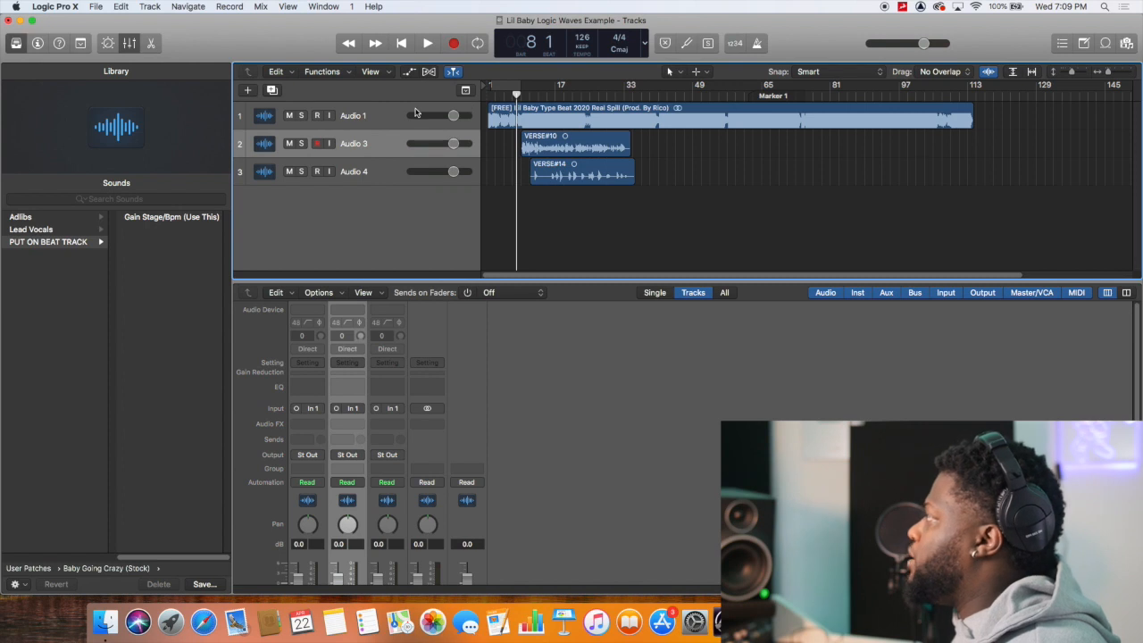
left_click(384, 116)
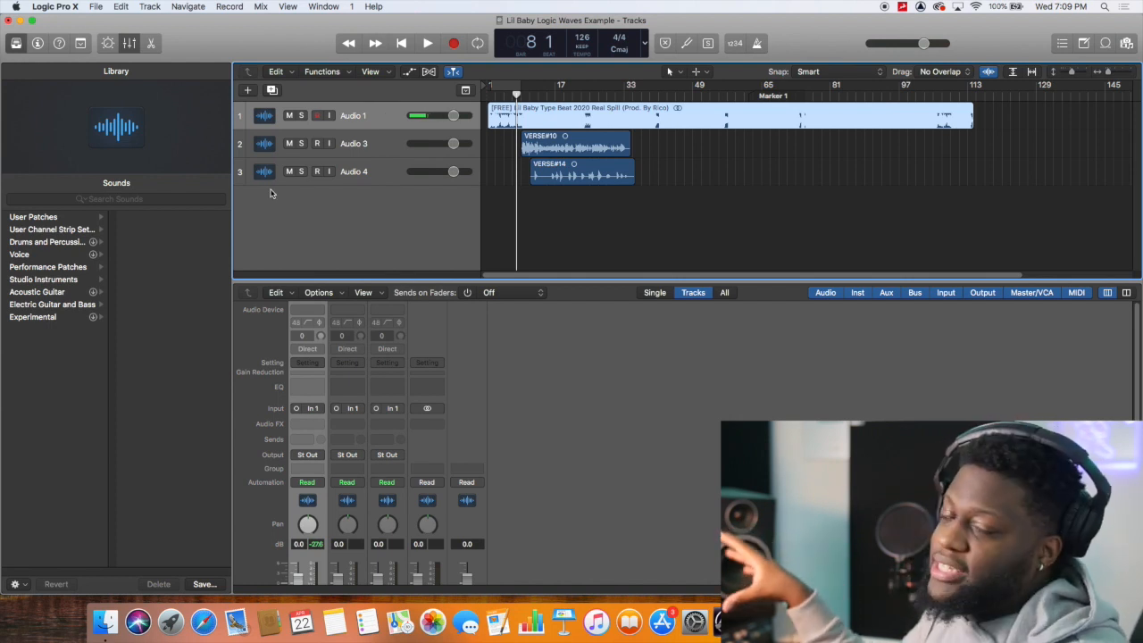
left_click(518, 94)
key("space")
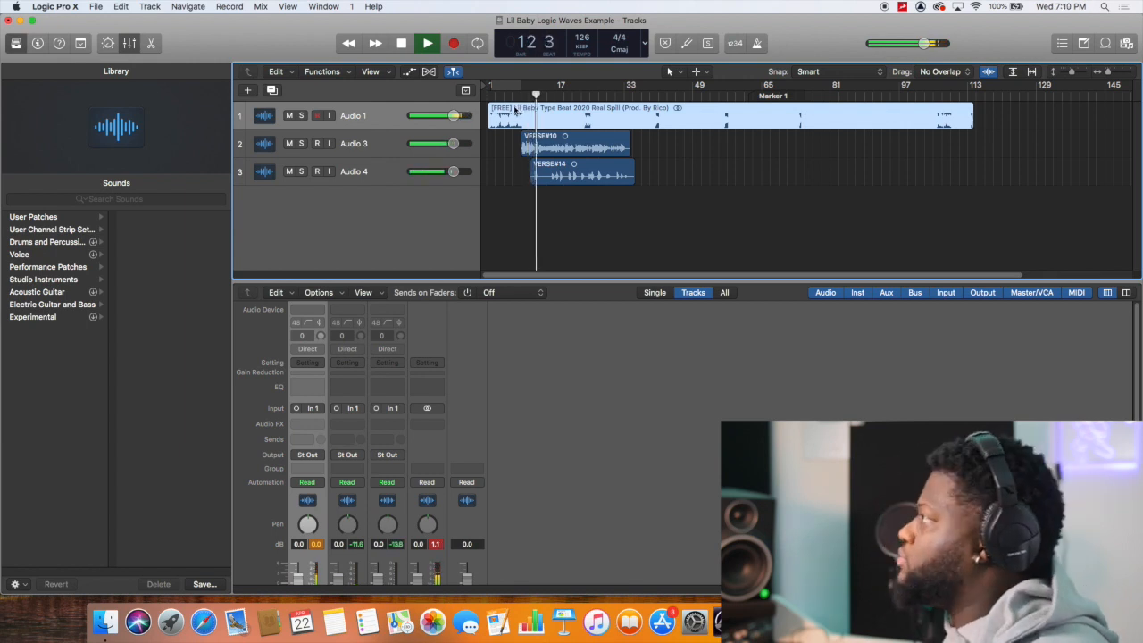
key("space")
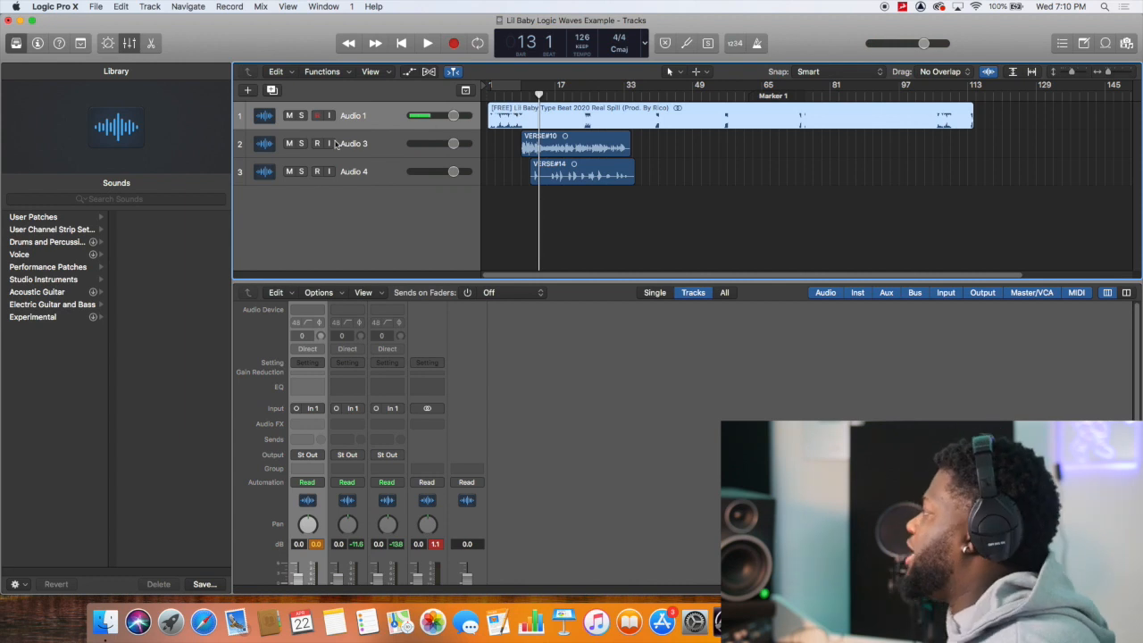
Load the Gain Stage/Bpm (Use This) patch from Baby Going Crazy (Stock), PUT ON BEAT TRACK, onto the Audio 1 beat track
left_click(83, 218)
left_click(168, 217)
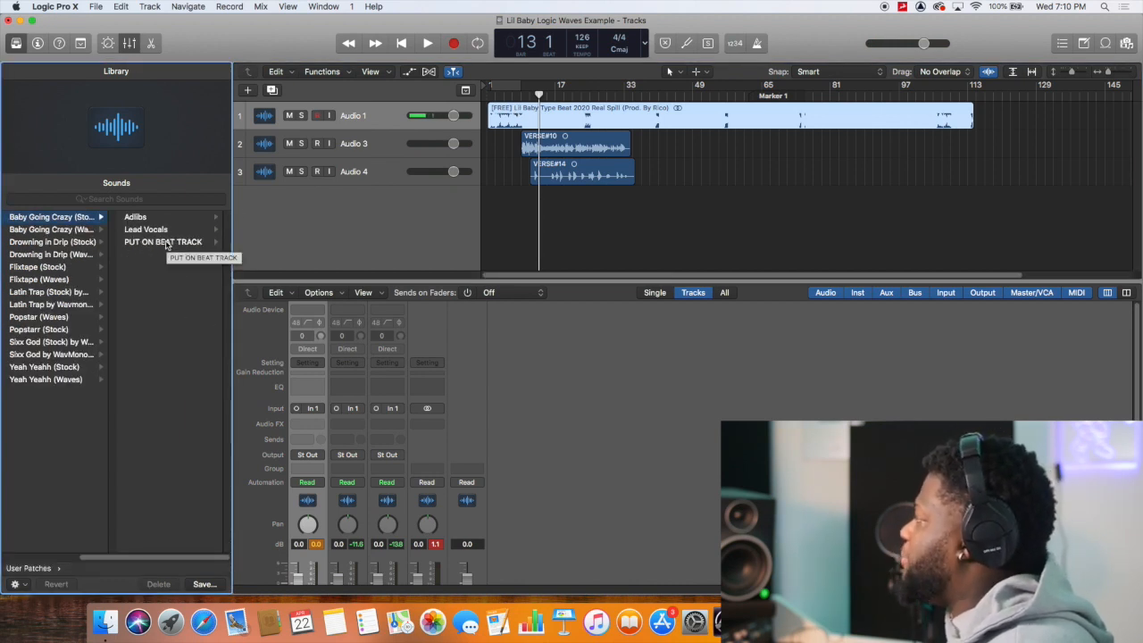
left_click(326, 349)
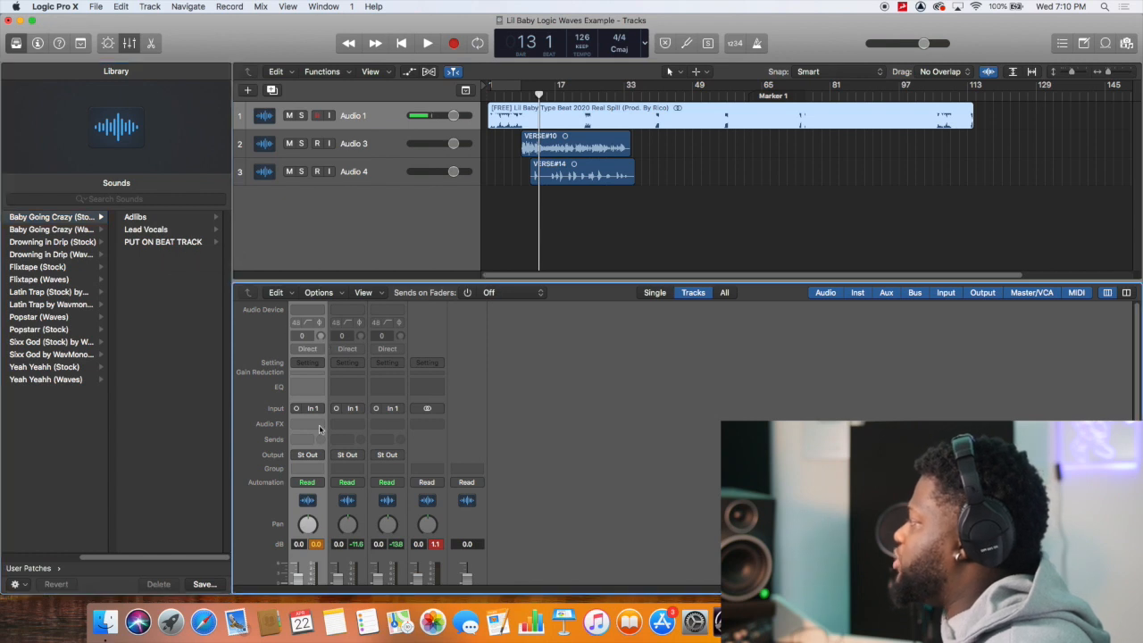
scroll(323, 460, "down", 3)
left_click(386, 122)
left_click(170, 242)
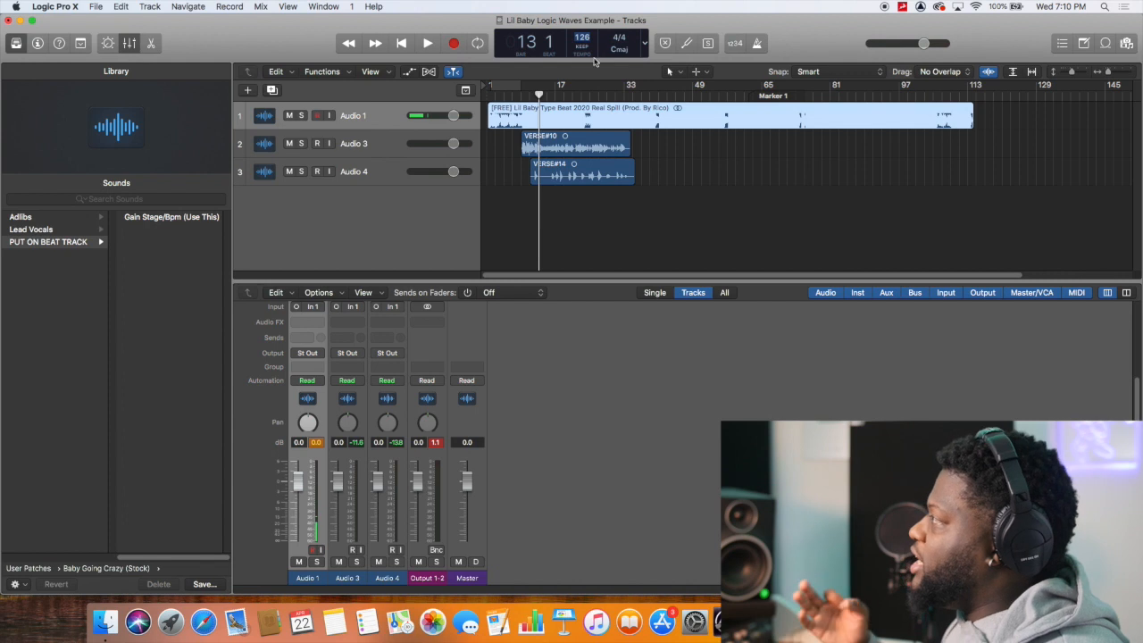
left_click(554, 90)
left_click(503, 92)
left_click(492, 91)
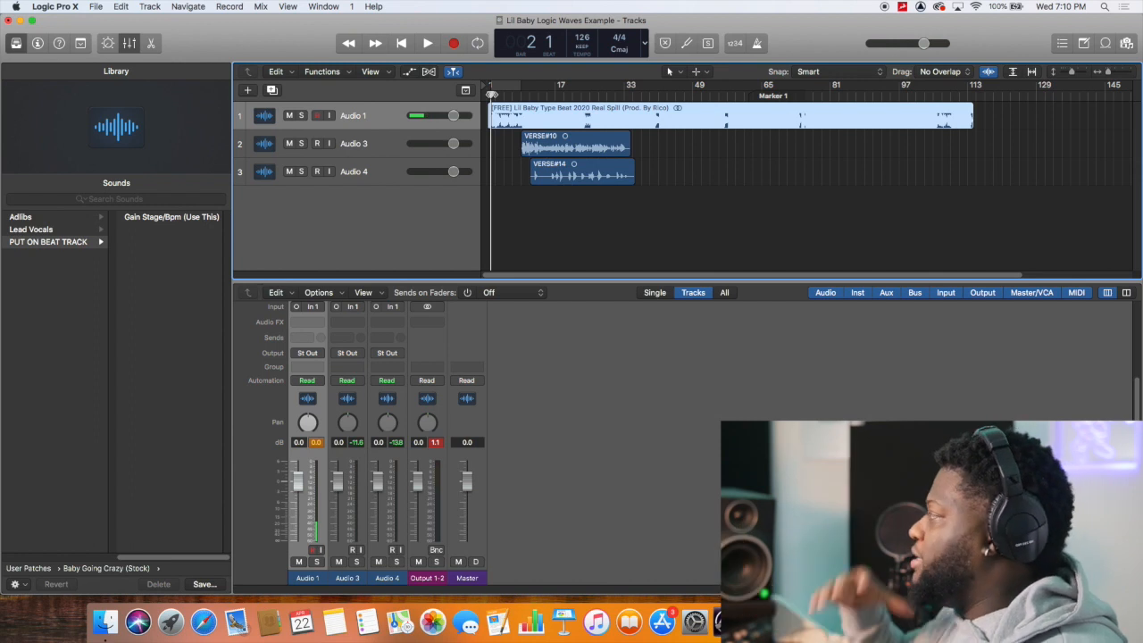
left_click(165, 218)
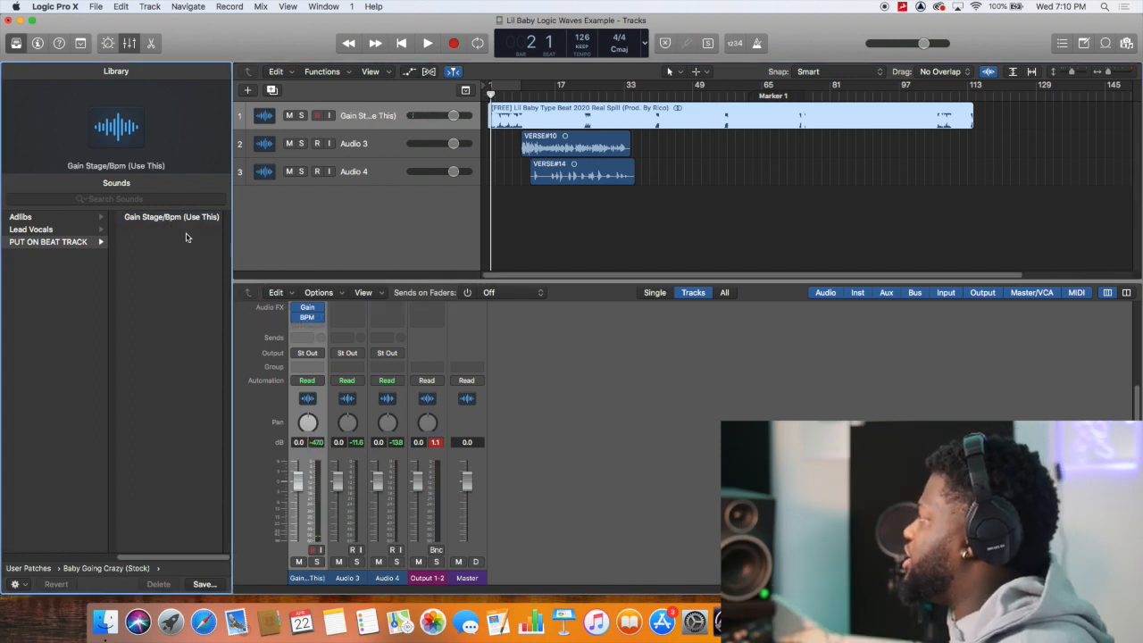
Review the settings of the Gain plug-in on the beat track, and close its window
scroll(318, 358, "up", 3)
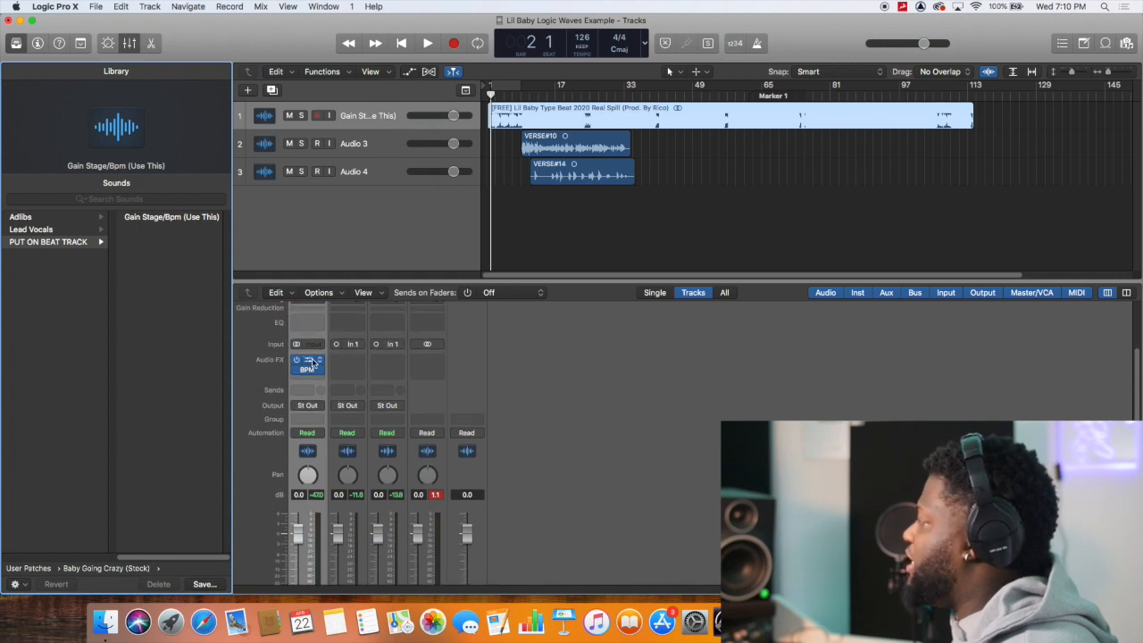
left_click(309, 365)
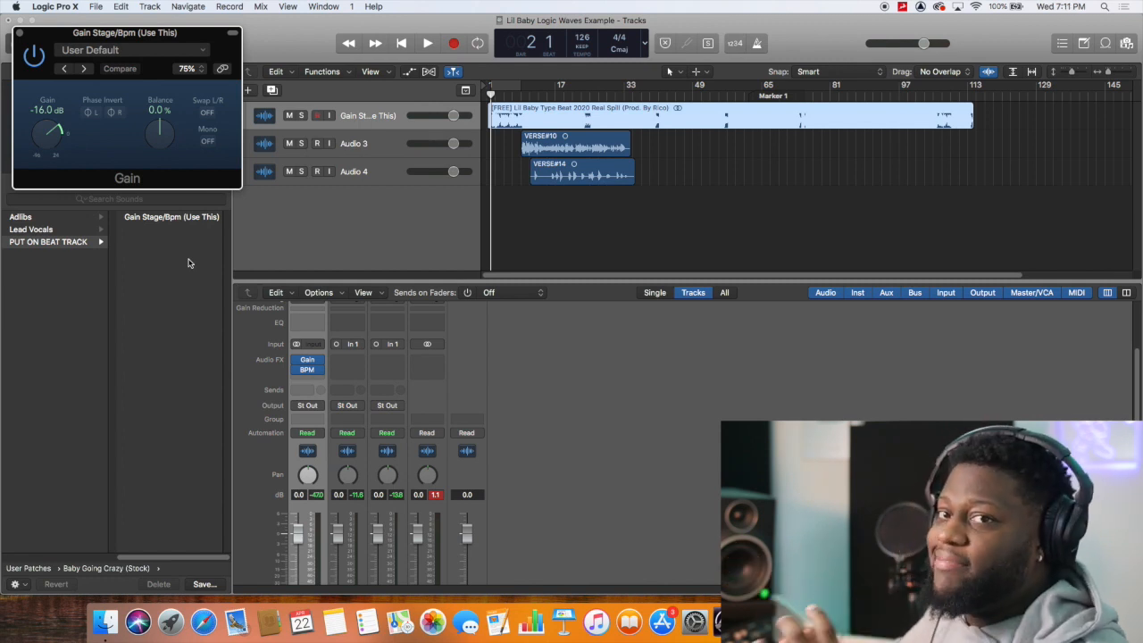
left_click(20, 36)
Open the beat track's BPM Counter and play the song from about bar 5 to detect its tempo
left_click(308, 368)
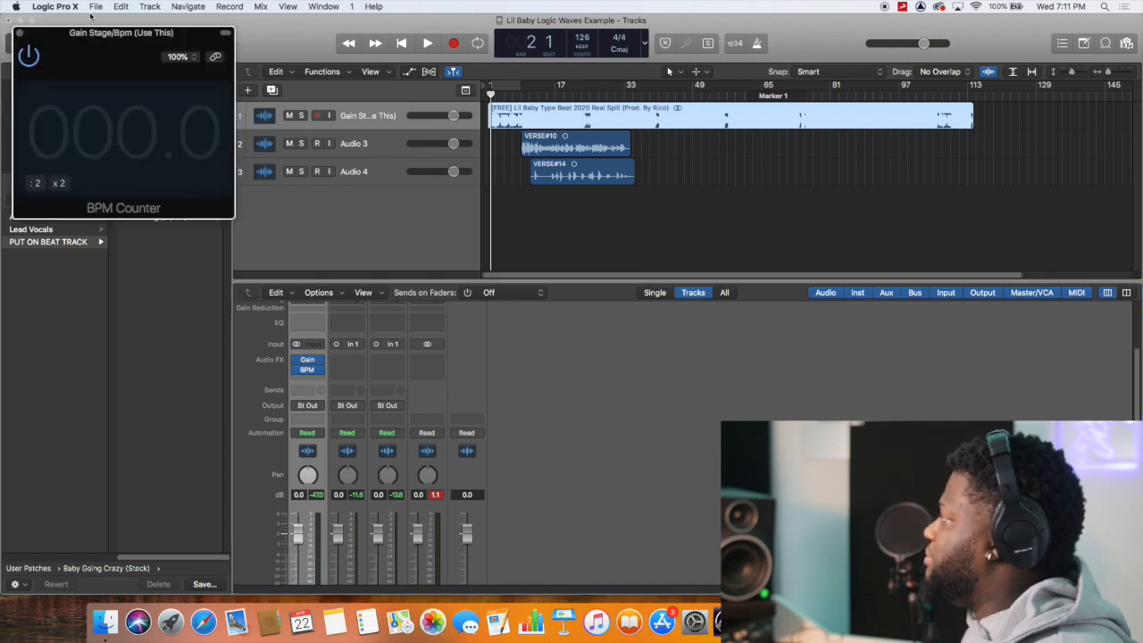
left_click_drag(100, 51, 116, 73)
left_click(519, 96)
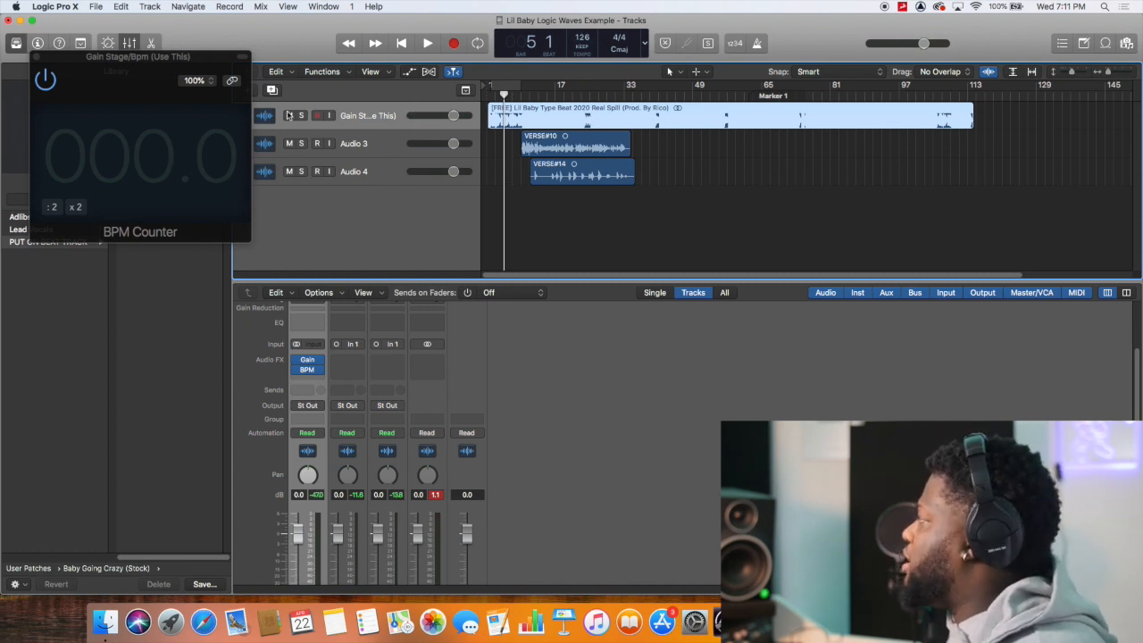
key("space")
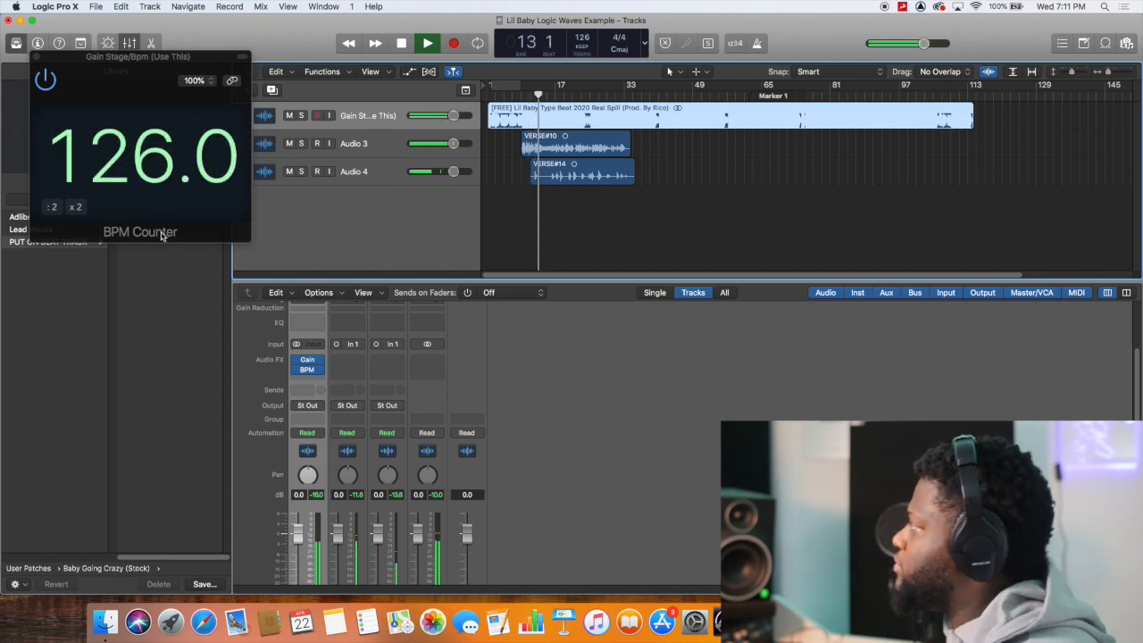
key("space")
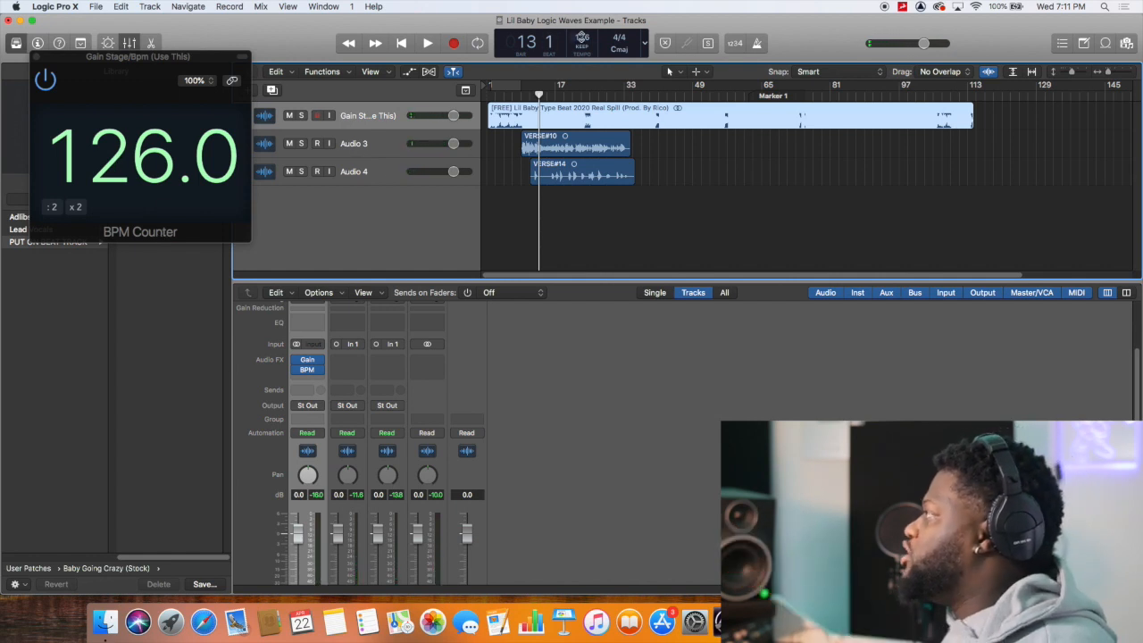
Close the BPM Counter and load the Baby Aggresive patch from Baby Going Crazy (Stock), Lead Vocals, onto the Audio 3 track
left_click(38, 57)
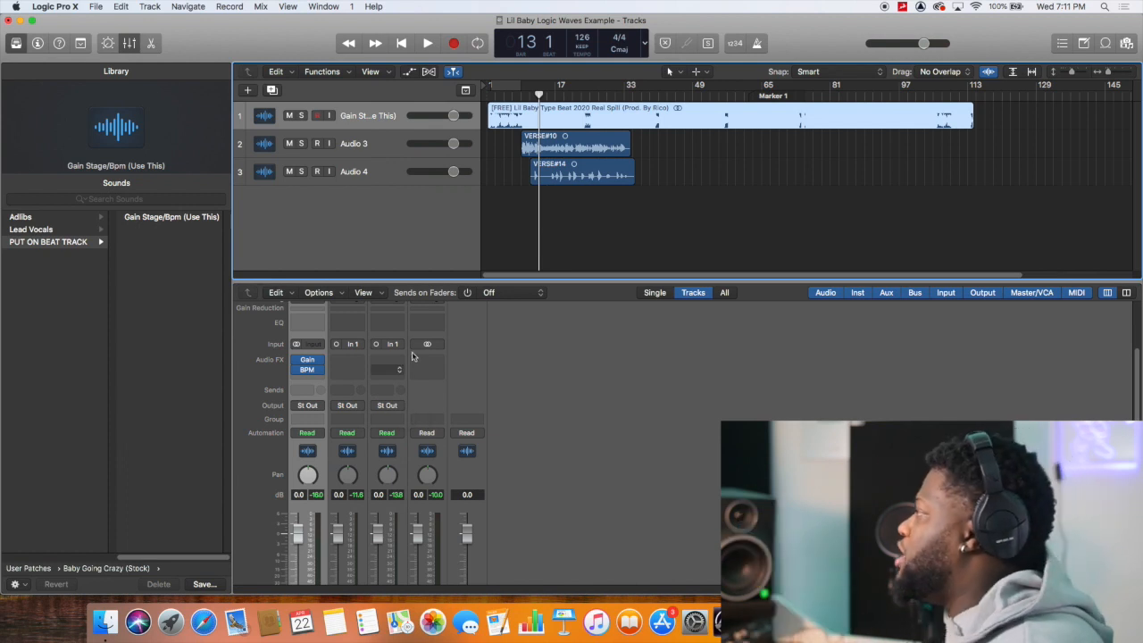
left_click(377, 144)
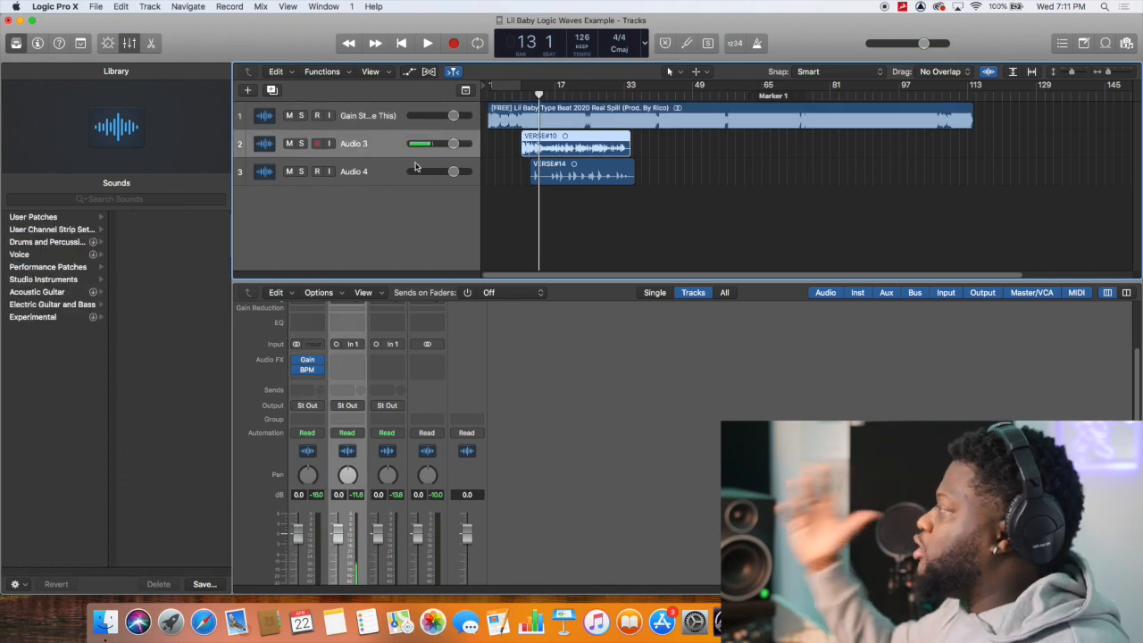
left_click(96, 219)
left_click(165, 218)
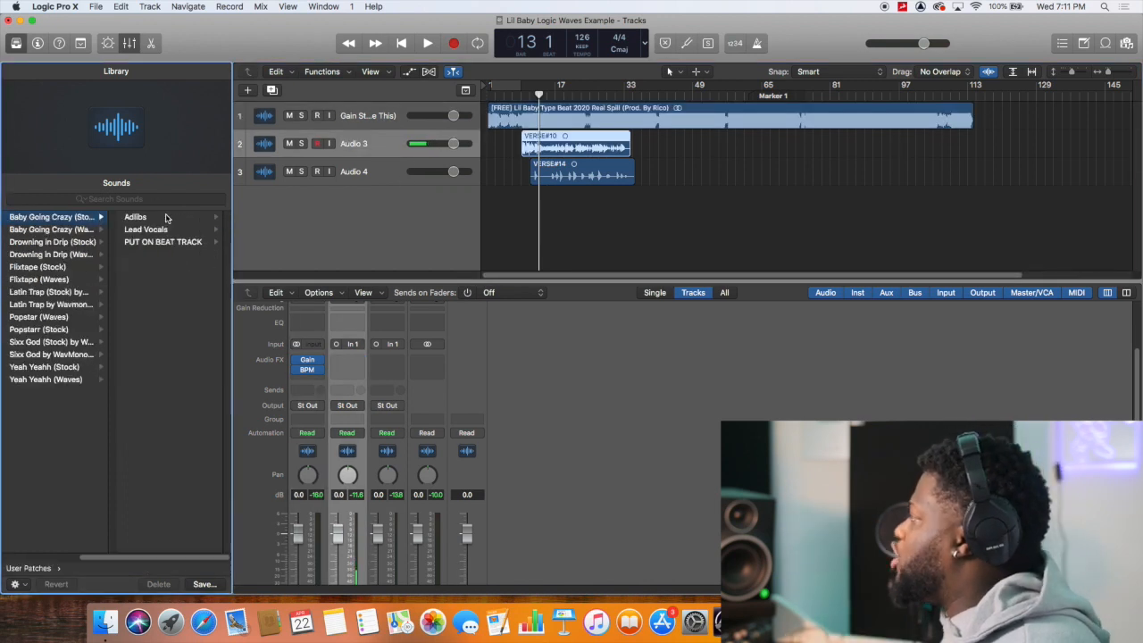
left_click(156, 231)
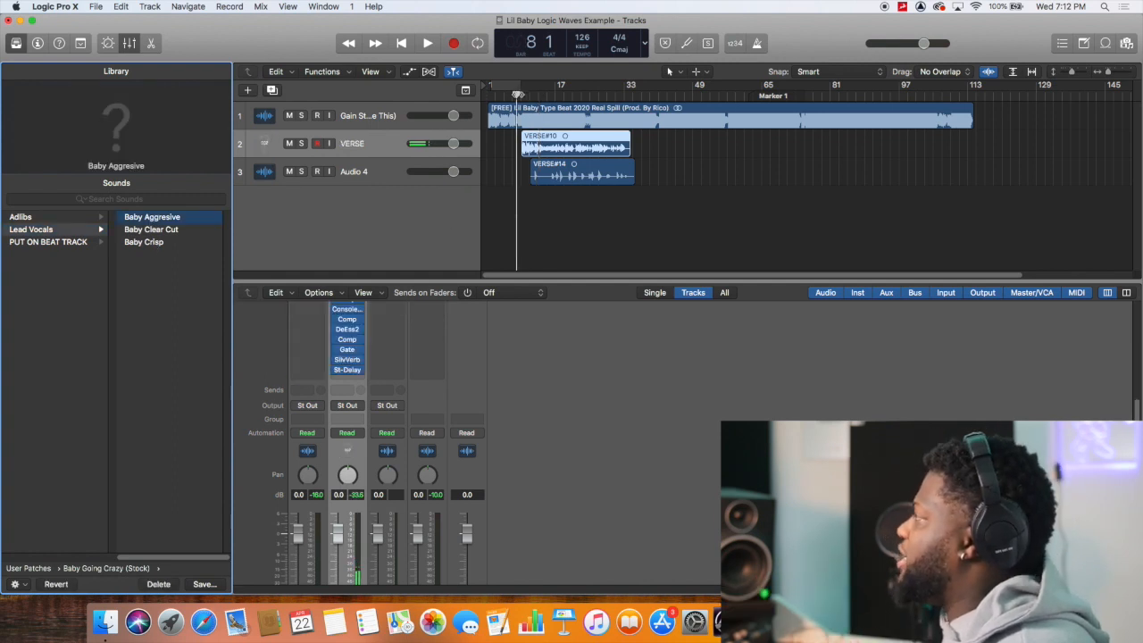
Play the song from about bar 8 and lower the lead vocal track's volume to -1.8 dB
key("space")
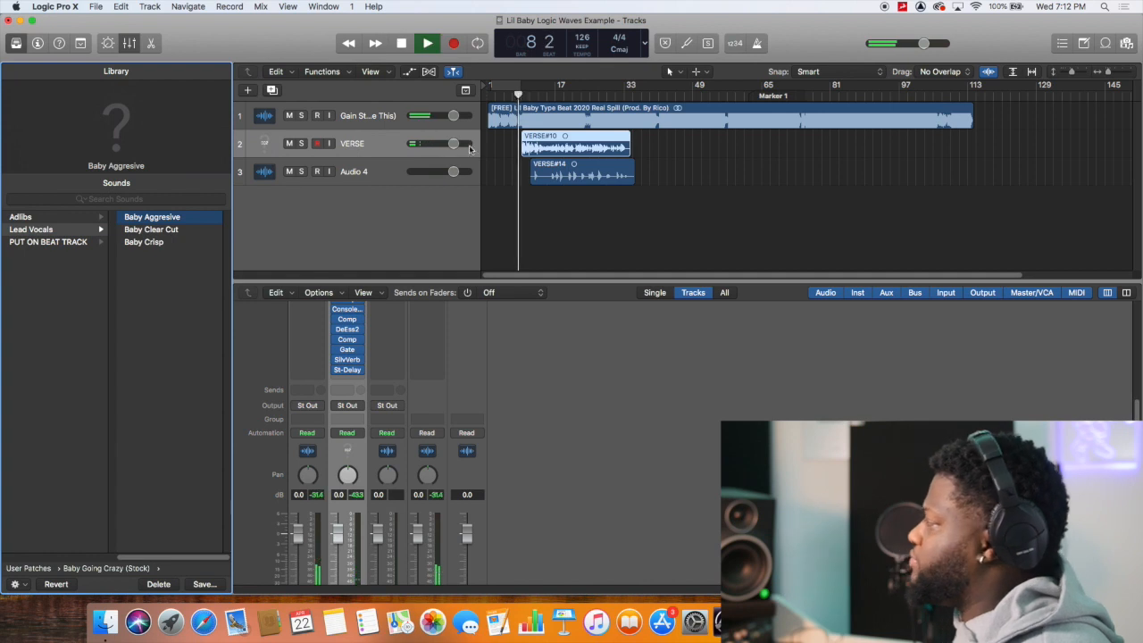
key("space")
scroll(351, 345, "up", 4)
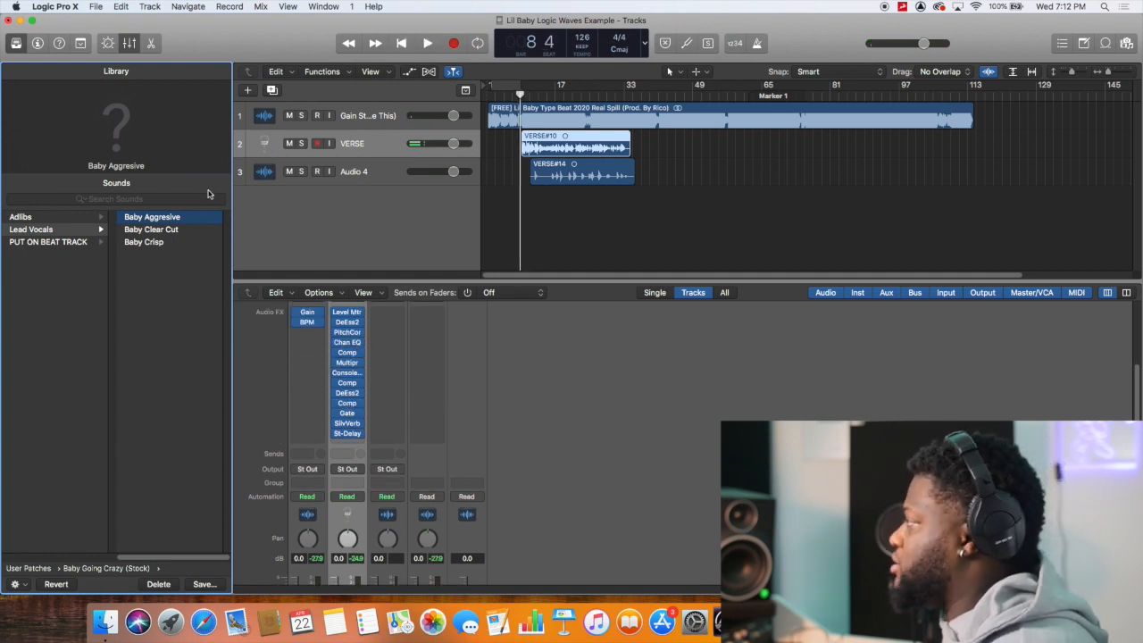
key("space")
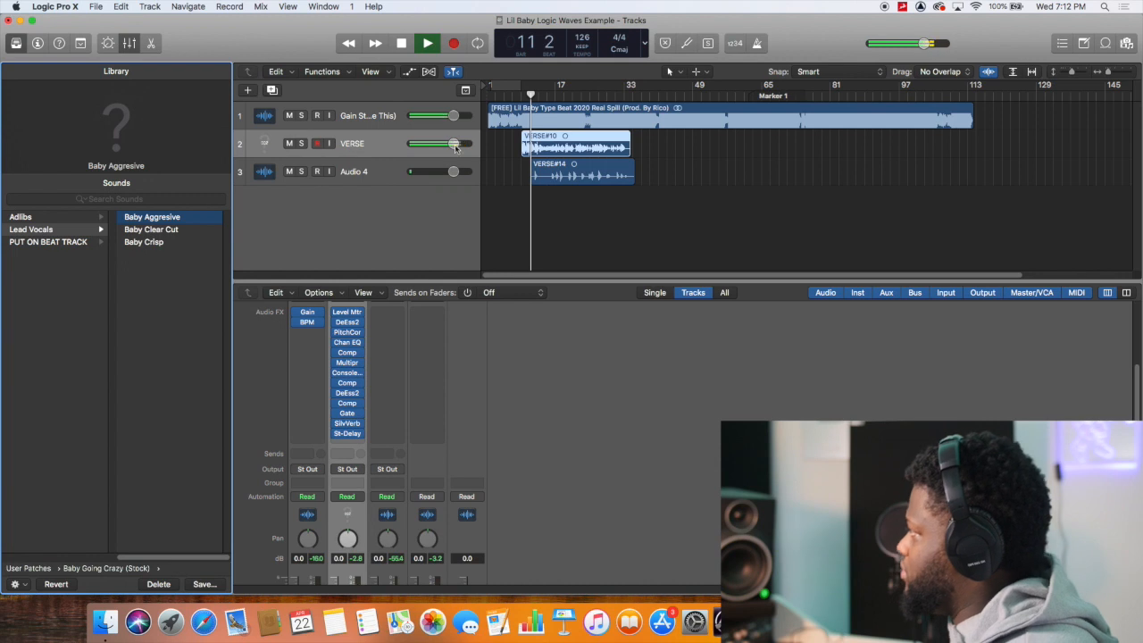
mouse_move(452, 145)
left_mouse_down()
mouse_move(431, 145)
mouse_move(451, 147)
left_mouse_up()
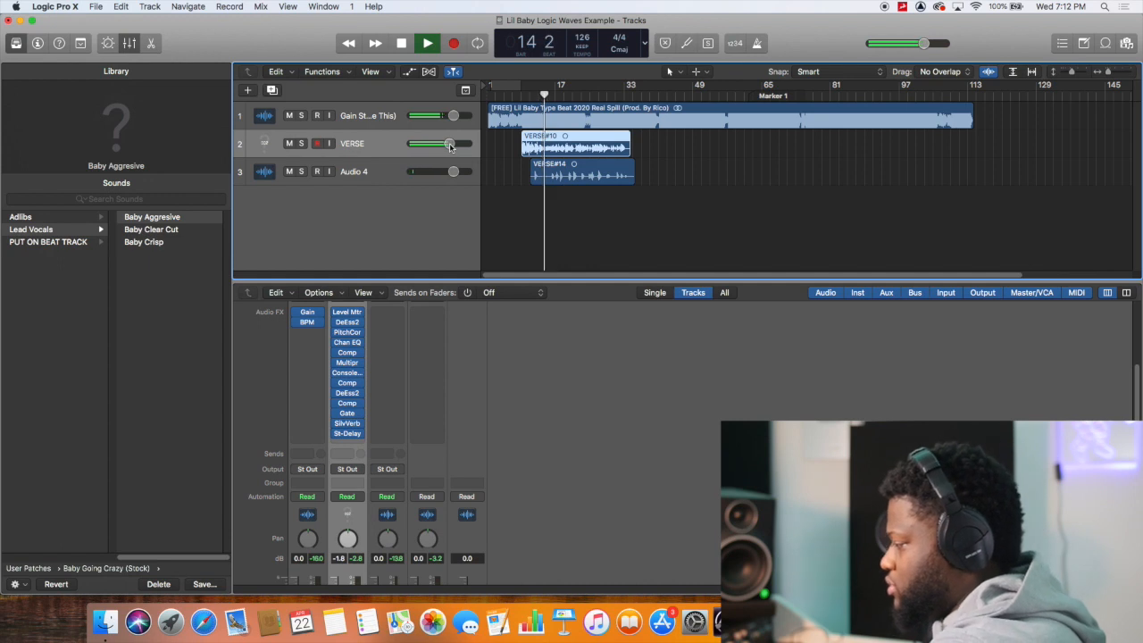
key("space")
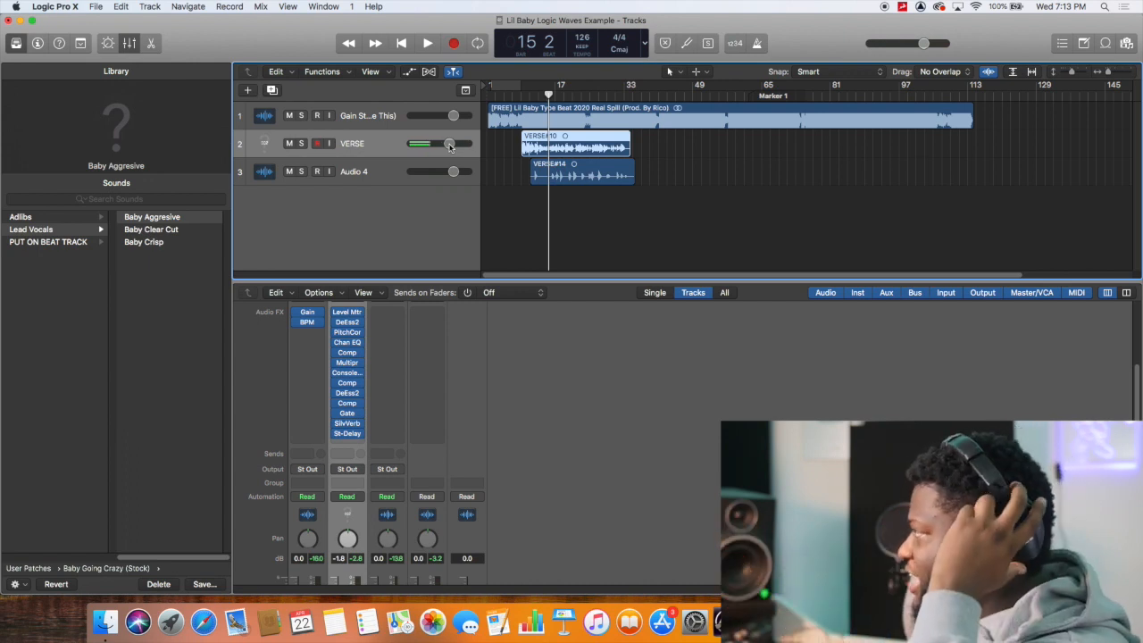
Set the lead vocal track's Pitch Correction to the natural min scale with root D#
left_click(348, 333)
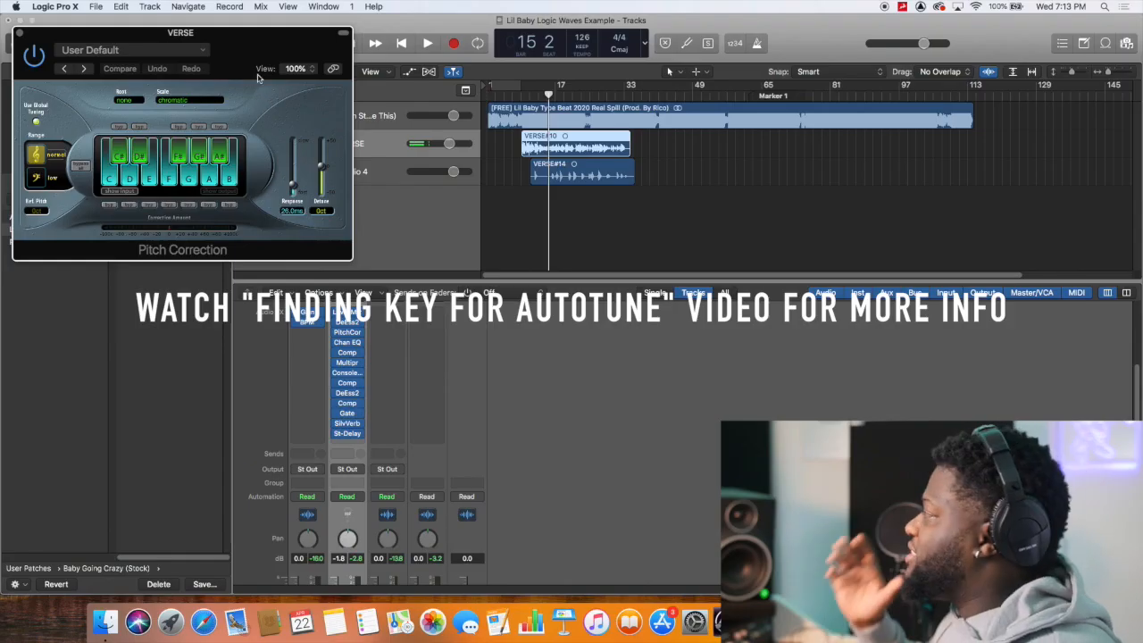
left_click(174, 103)
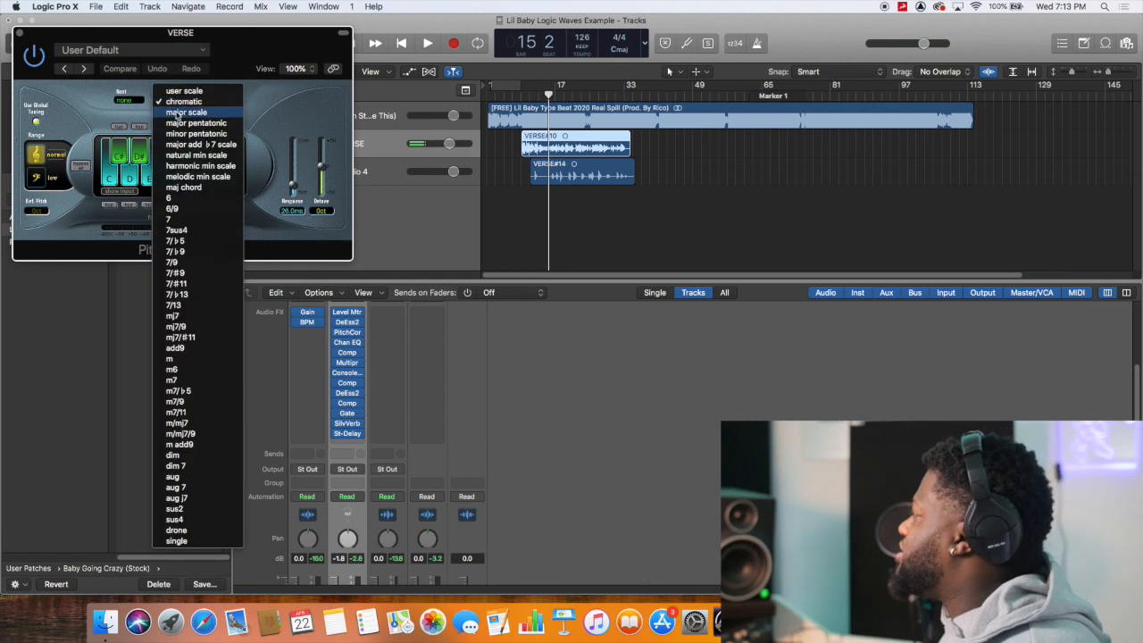
left_click(183, 157)
left_click(129, 101)
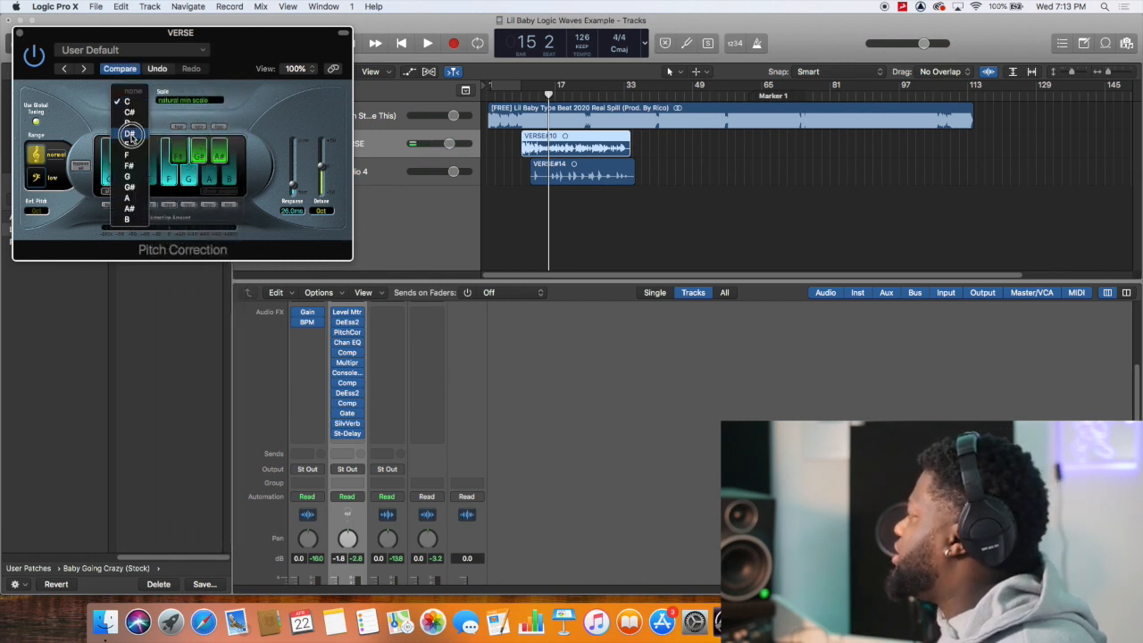
left_click(129, 134)
Listen to the tuned lead vocal from bar 9, and close its Pitch Correction window
left_click(523, 96)
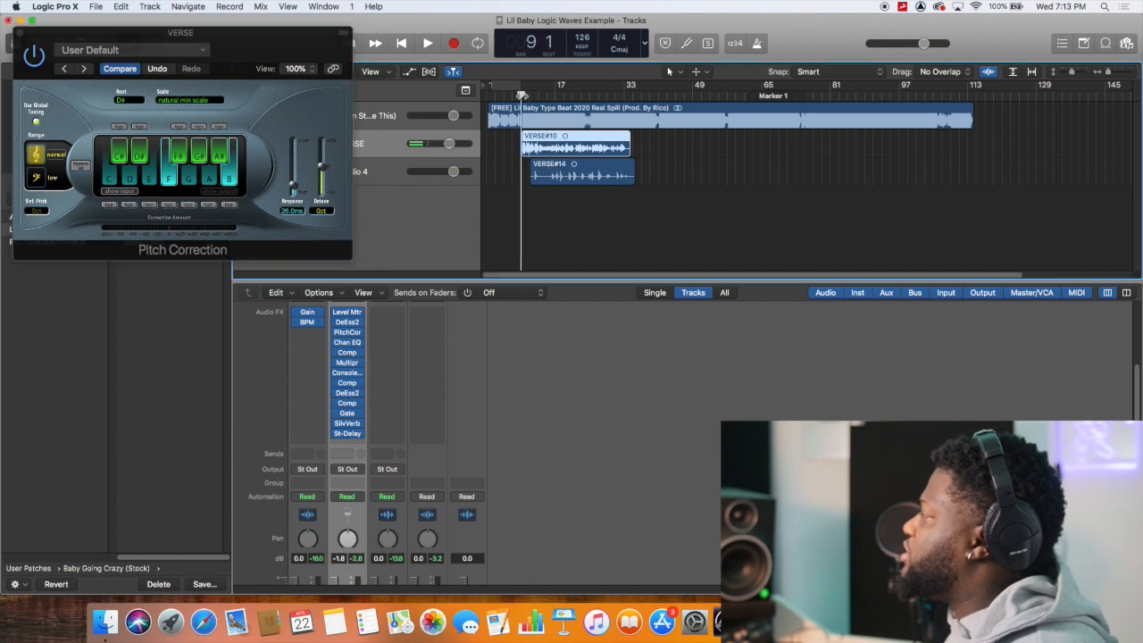
key("space")
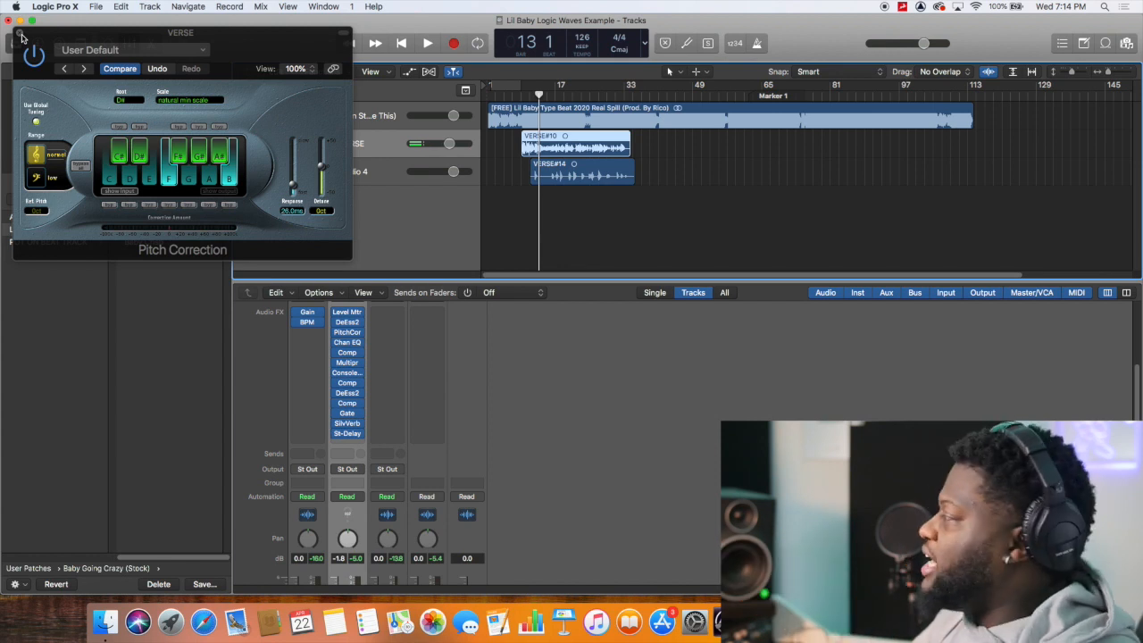
left_click(20, 33)
key("space")
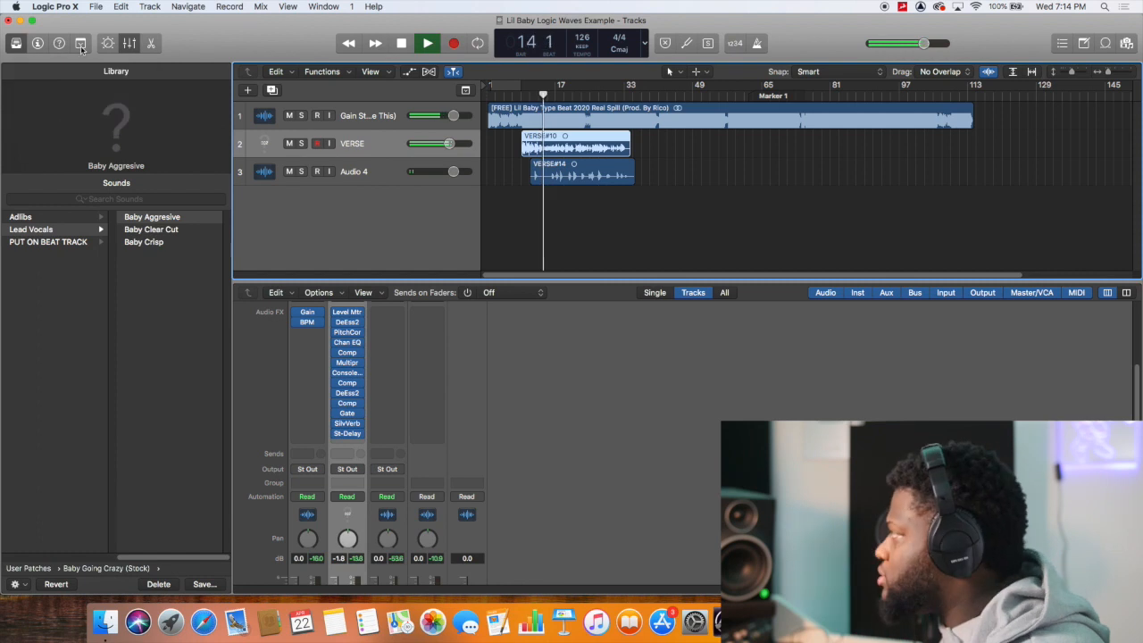
Load the Baby Telephone patch from Baby Going Crazy (Stock), Adlibs, onto the Audio 4 track
left_click(354, 171)
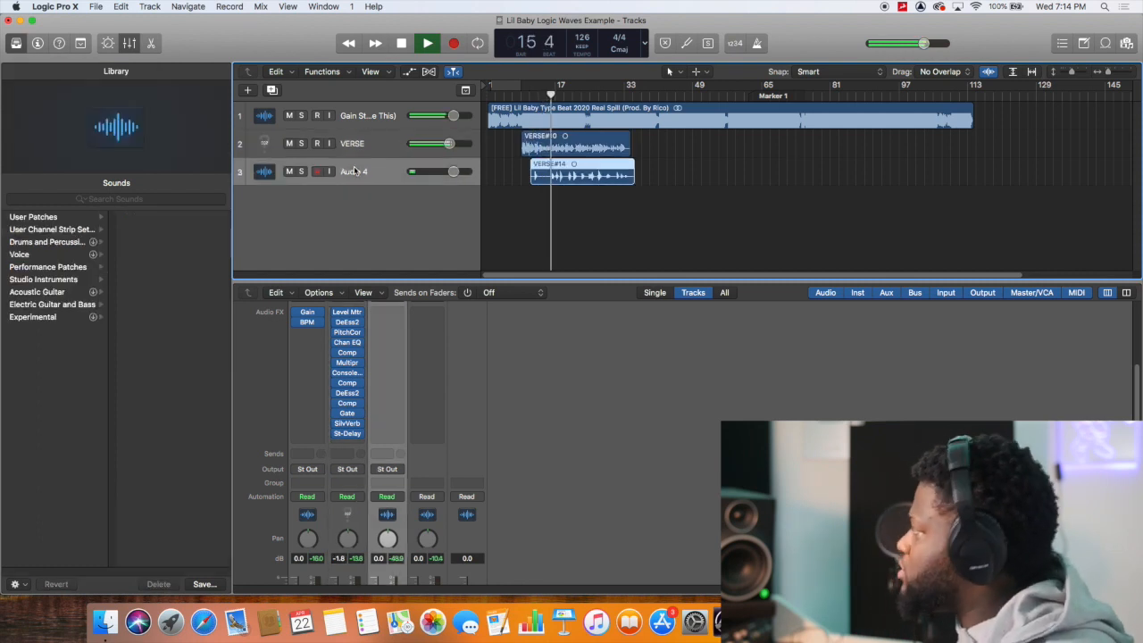
left_click(101, 220)
left_click(150, 217)
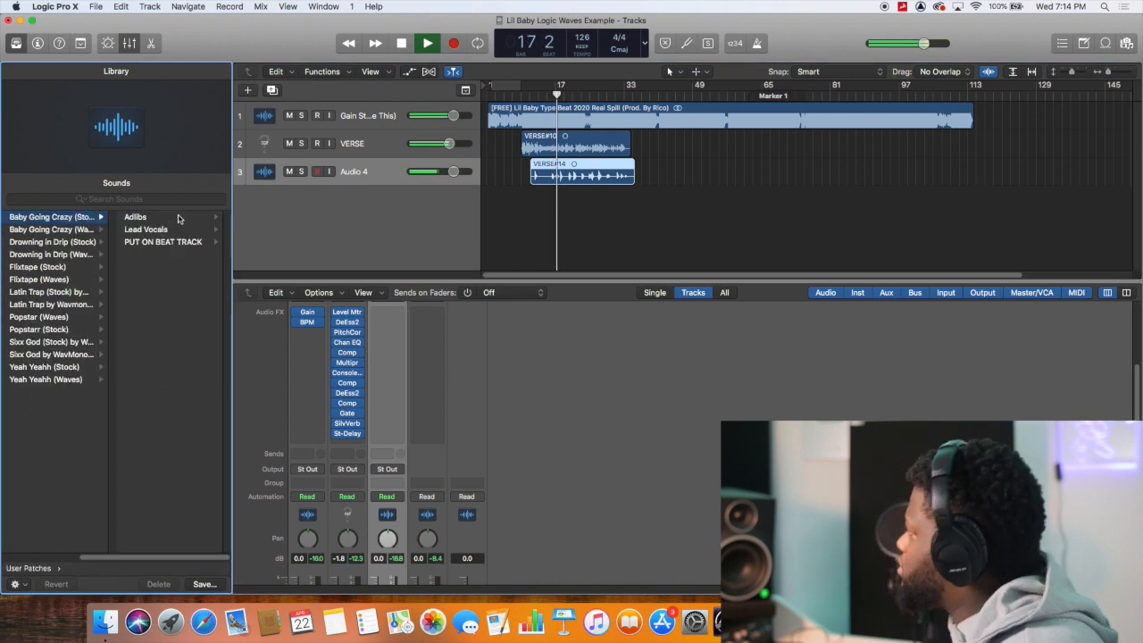
left_click(150, 217)
key("space")
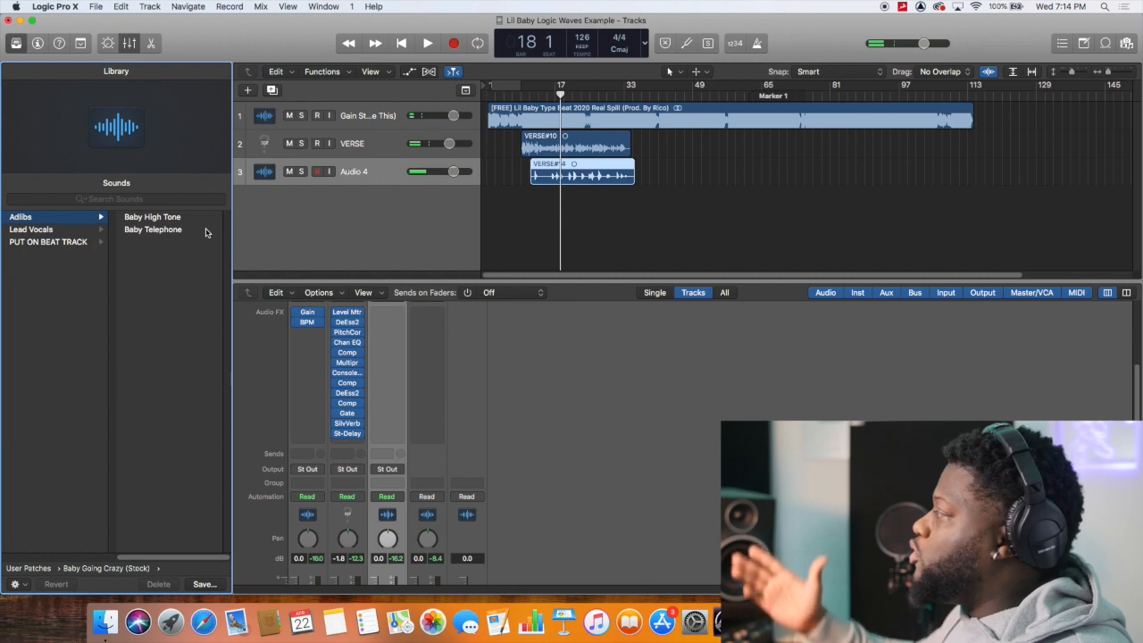
left_click(172, 230)
Set the ad-lib track's Pitch Correction to the natural min scale with root D#
left_click(388, 332)
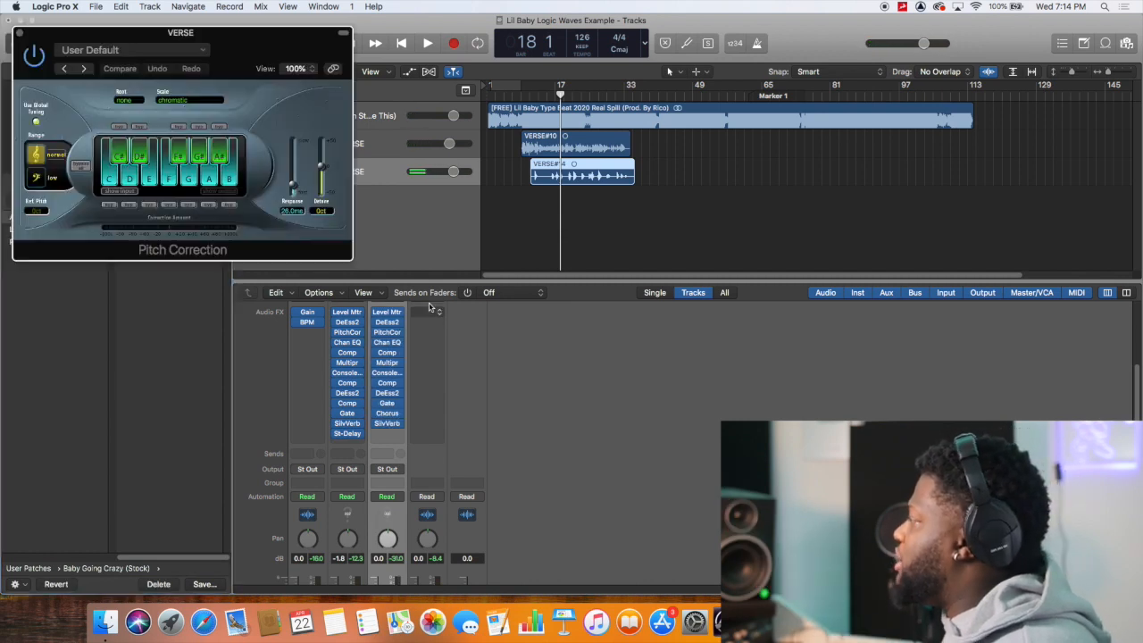
left_click(181, 101)
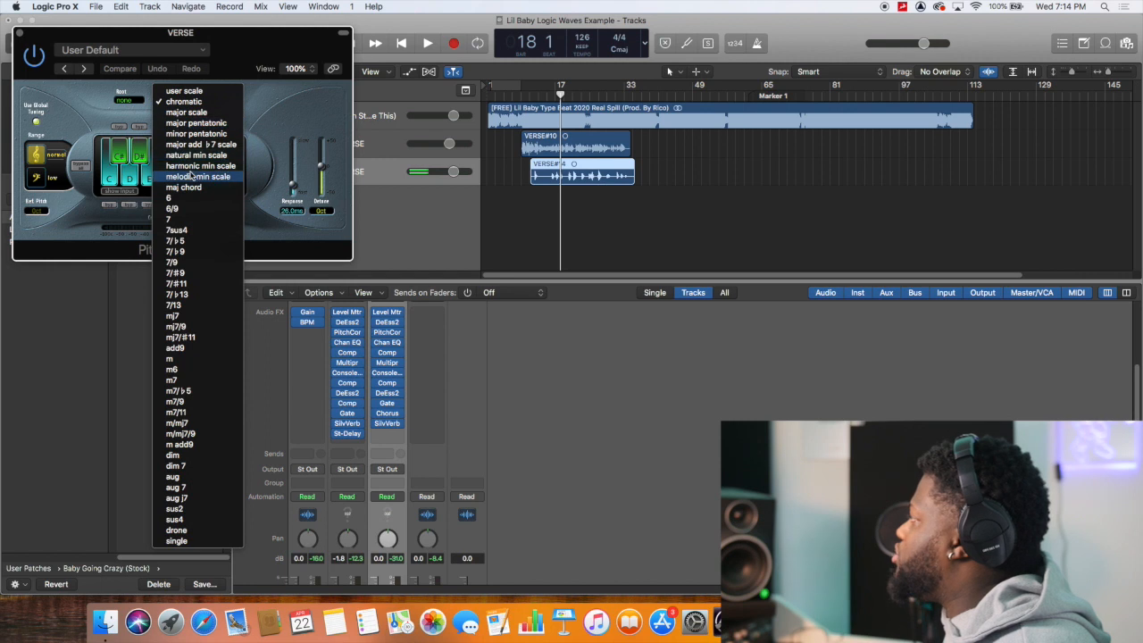
left_click(195, 157)
left_click(127, 100)
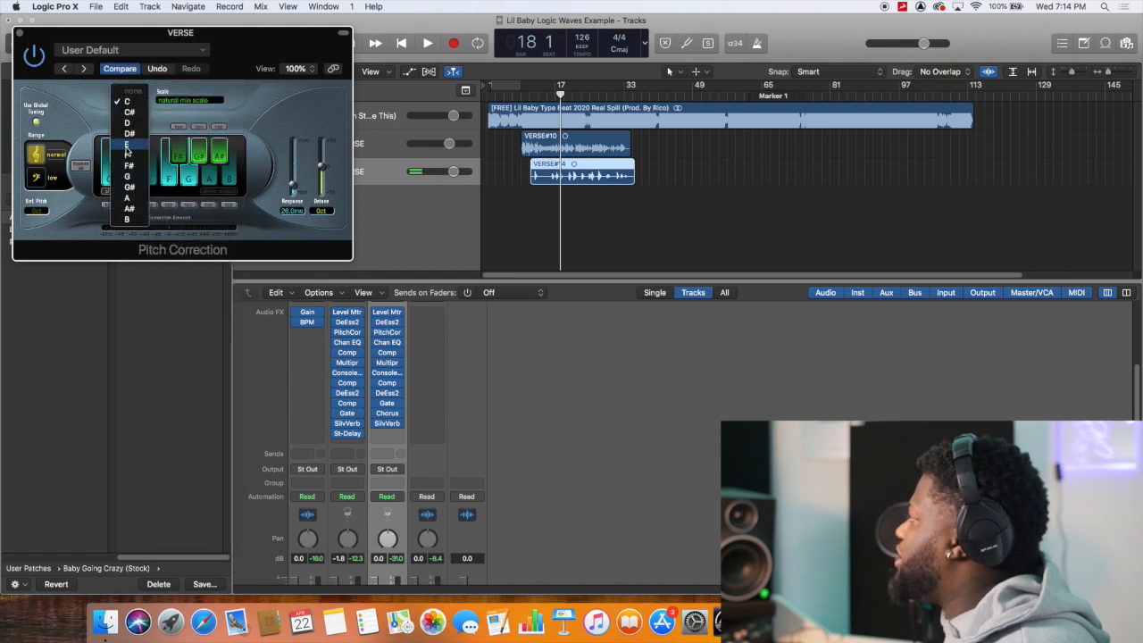
left_click(130, 134)
Play the song from bar 11, lower the ad-lib track's volume to -2.9 dB, and close its Pitch Correction window
left_click(528, 86)
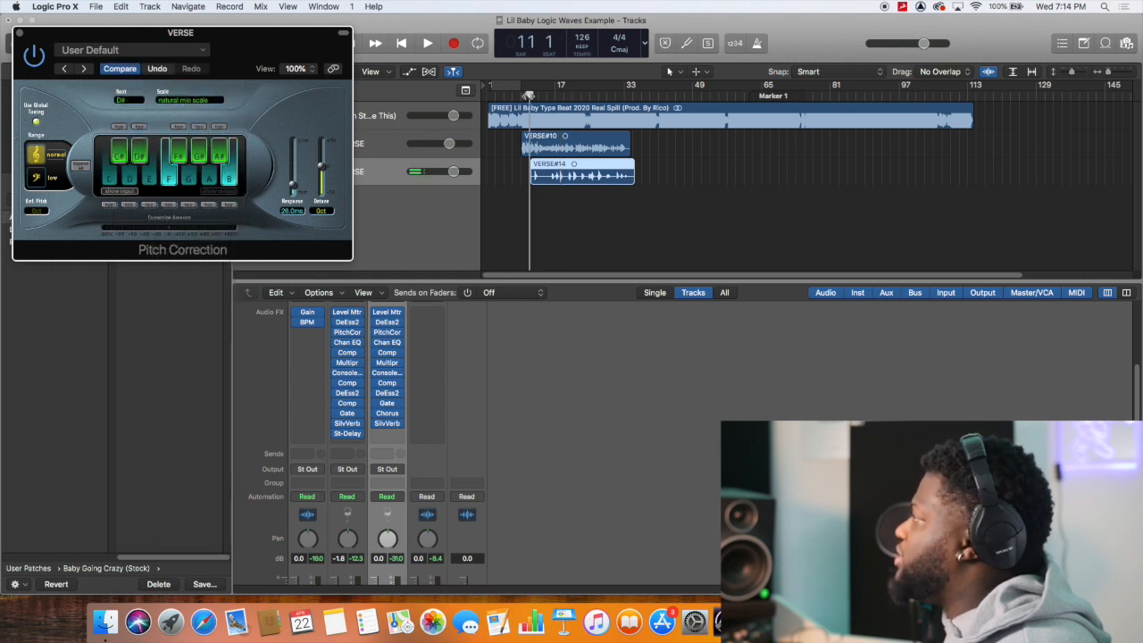
key("space")
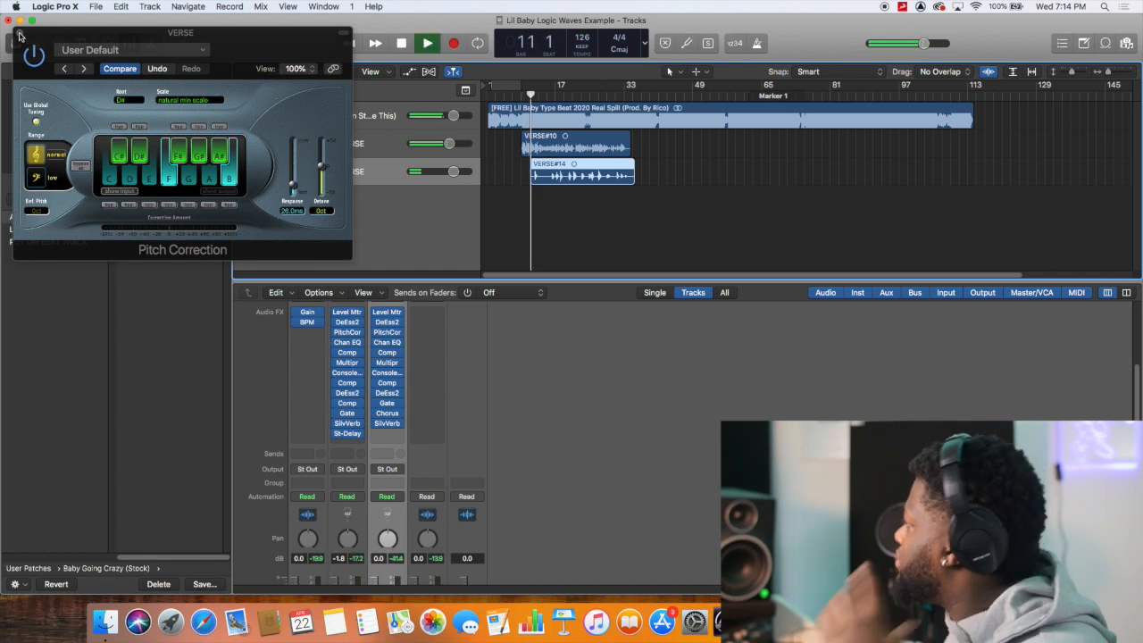
left_click_drag(454, 171, 435, 171)
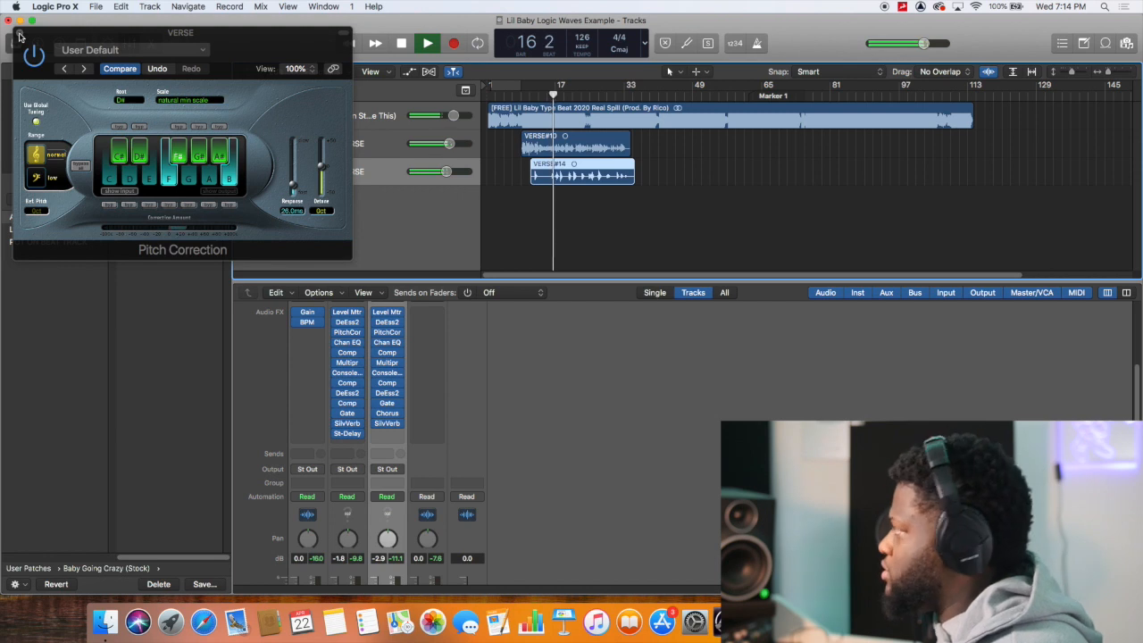
left_click(19, 36)
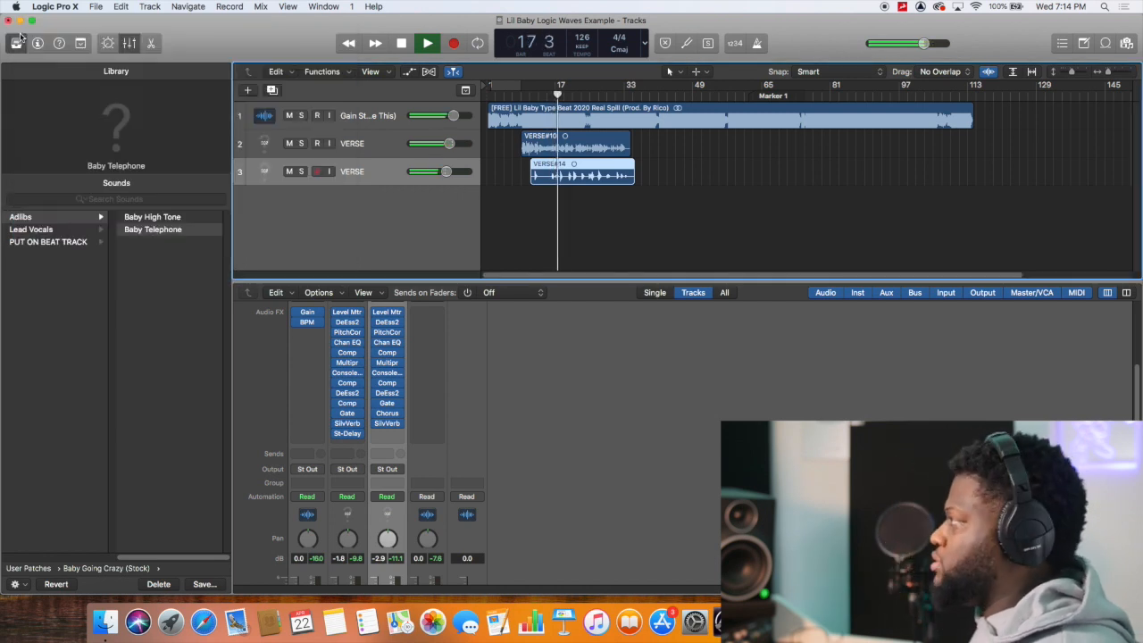
key("space")
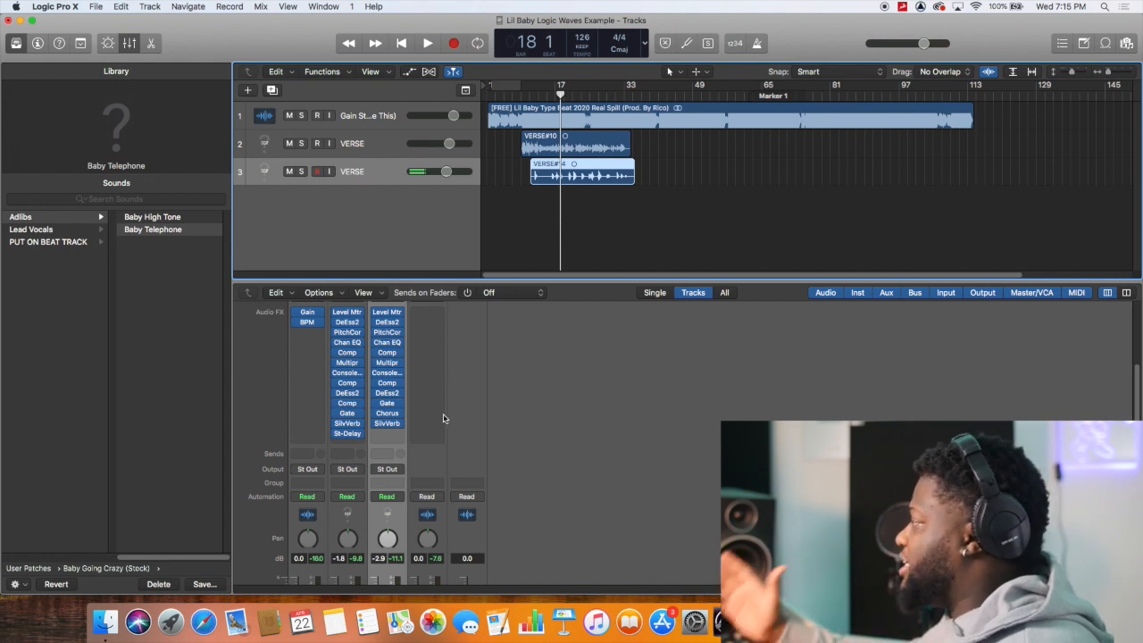
Load the user channel strip setting Billboard 100 (Waves) from Mastering Chain onto the Output 1-2 channel
left_click(421, 449)
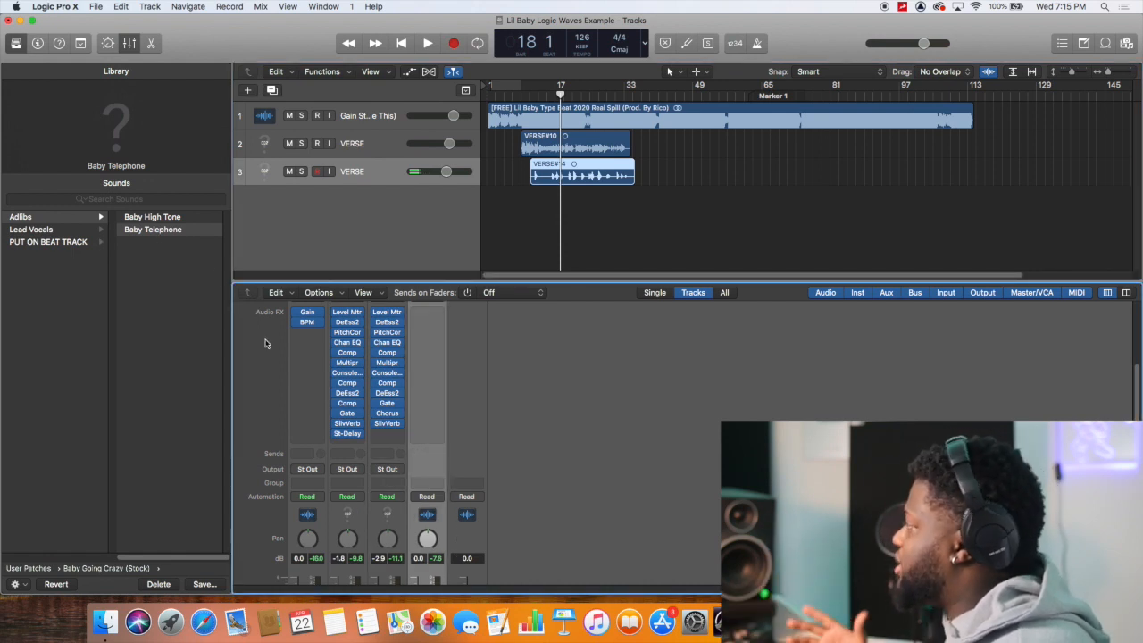
left_click(404, 463)
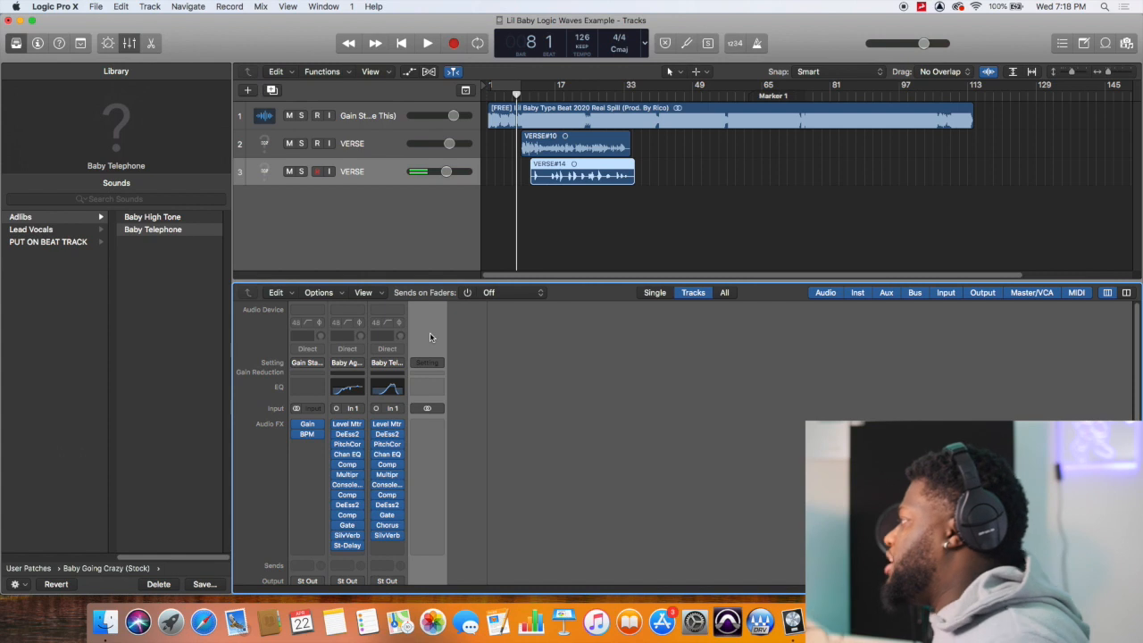
scroll(451, 349, "down", 8)
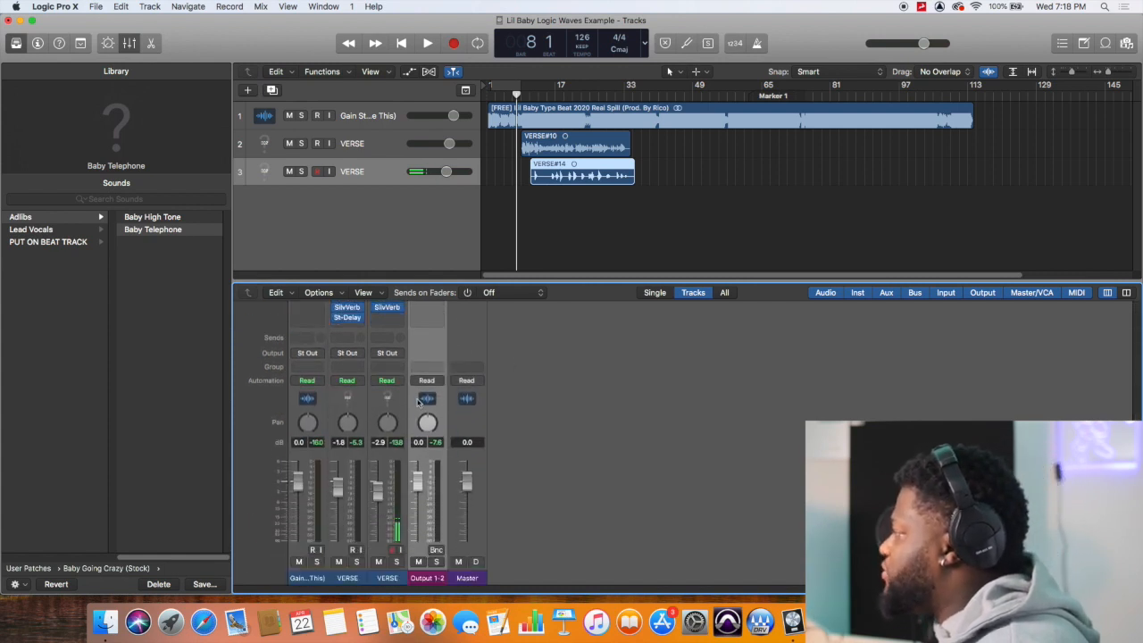
left_click(397, 407)
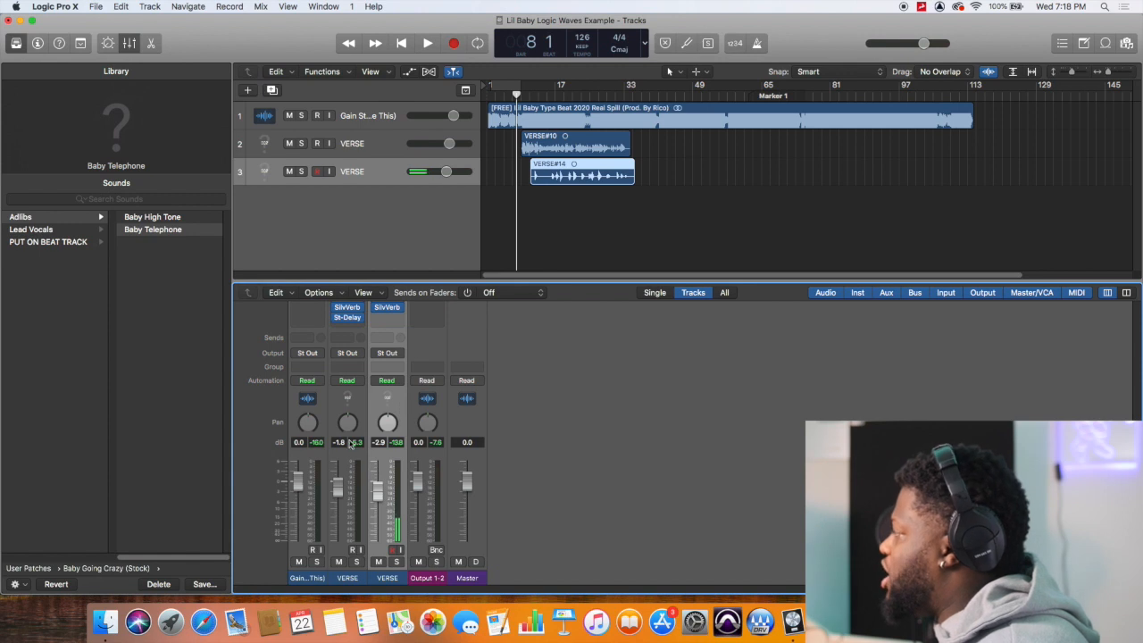
left_click(442, 401)
scroll(443, 398, "up", 8)
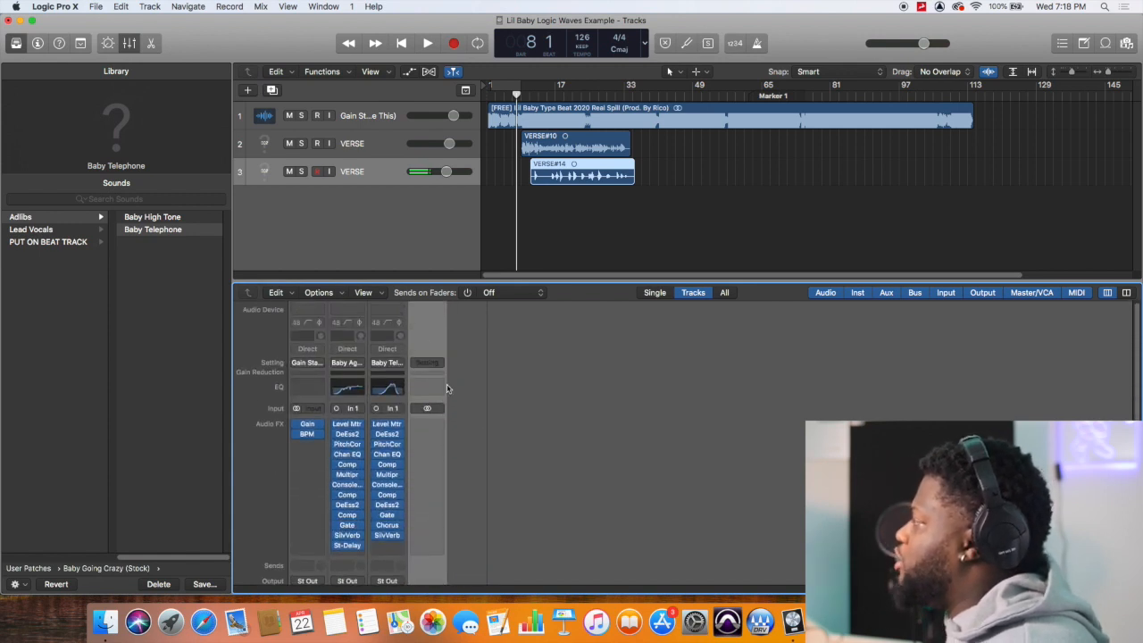
left_click(429, 363)
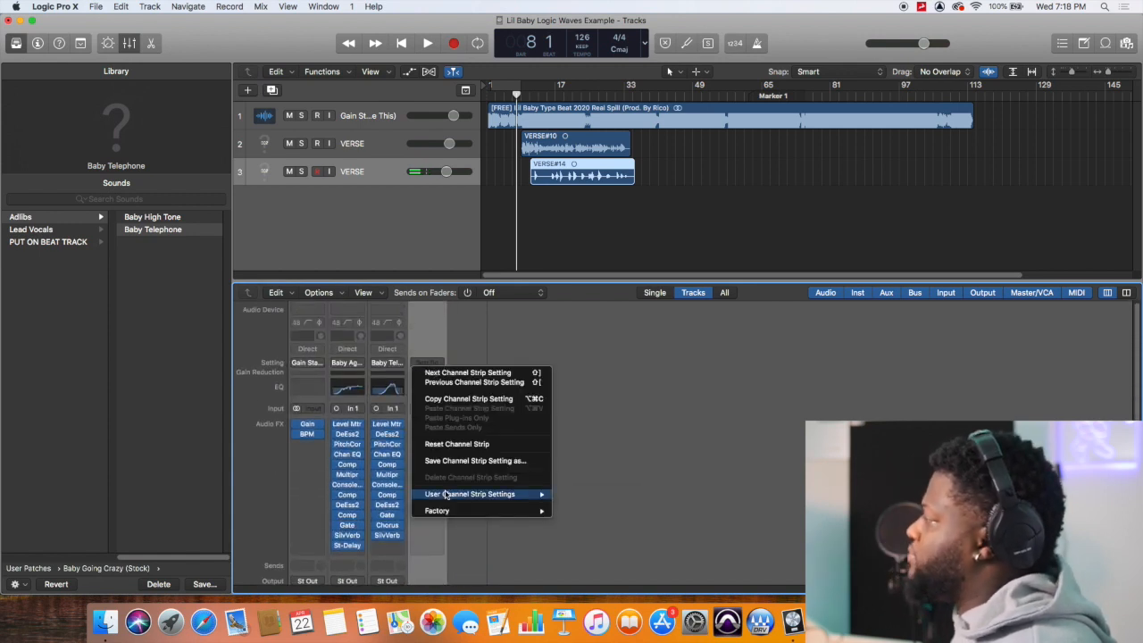
mouse_move(446, 494)
mouse_move(596, 496)
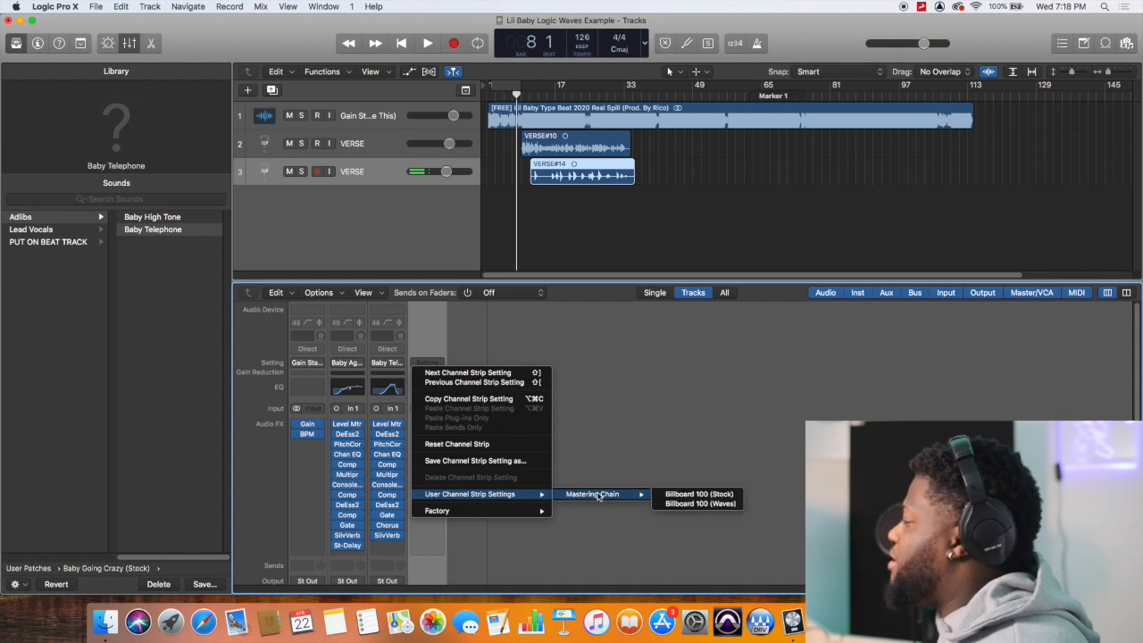
left_click(699, 505)
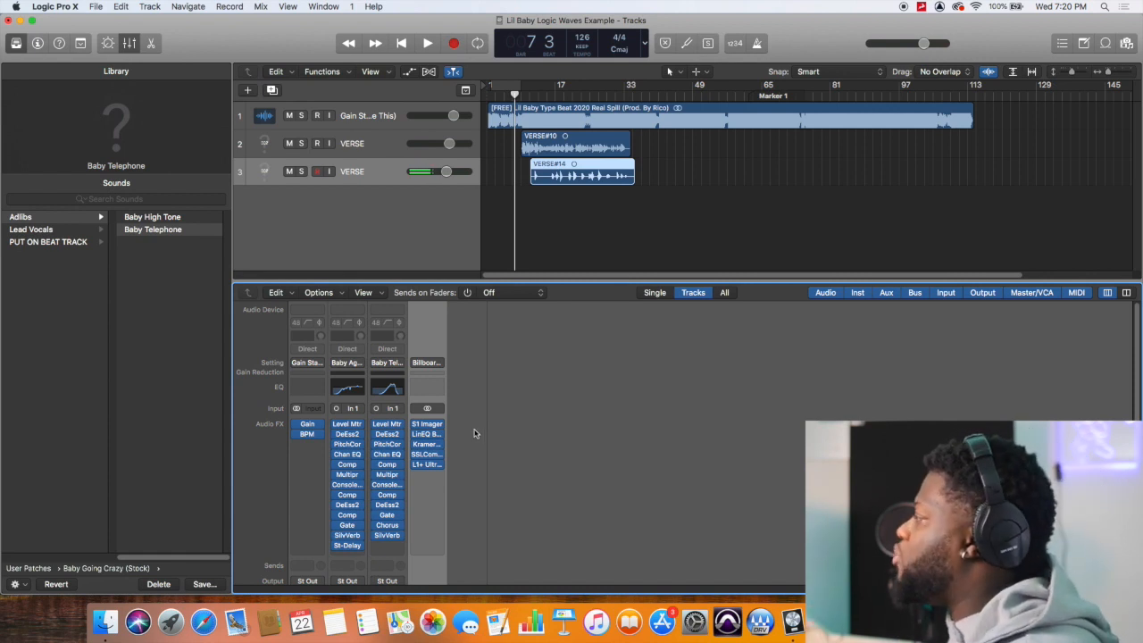
Play the song from bar 10 and from about bar 27, adjust the output channel's SSLComp threshold, and close the compressor
left_click(425, 456)
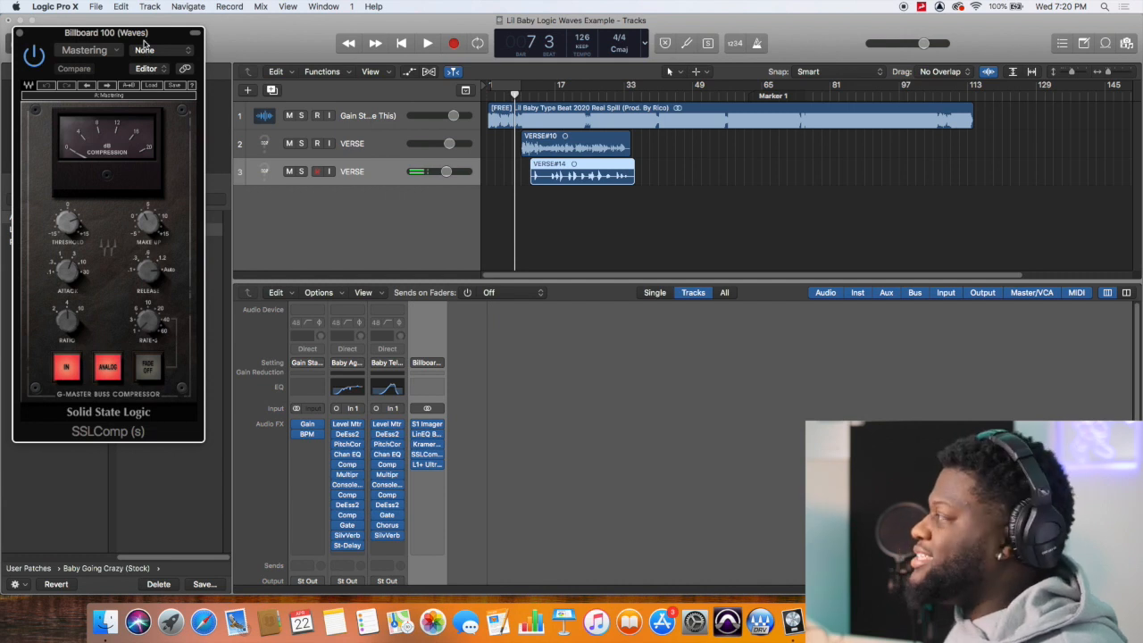
left_click(527, 96)
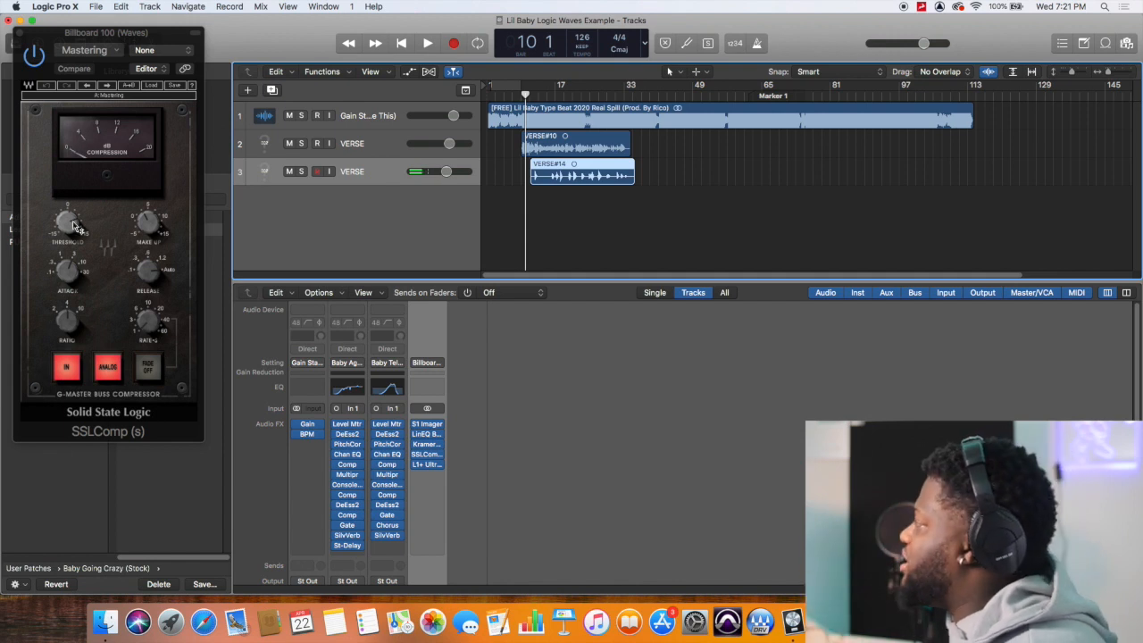
key("space")
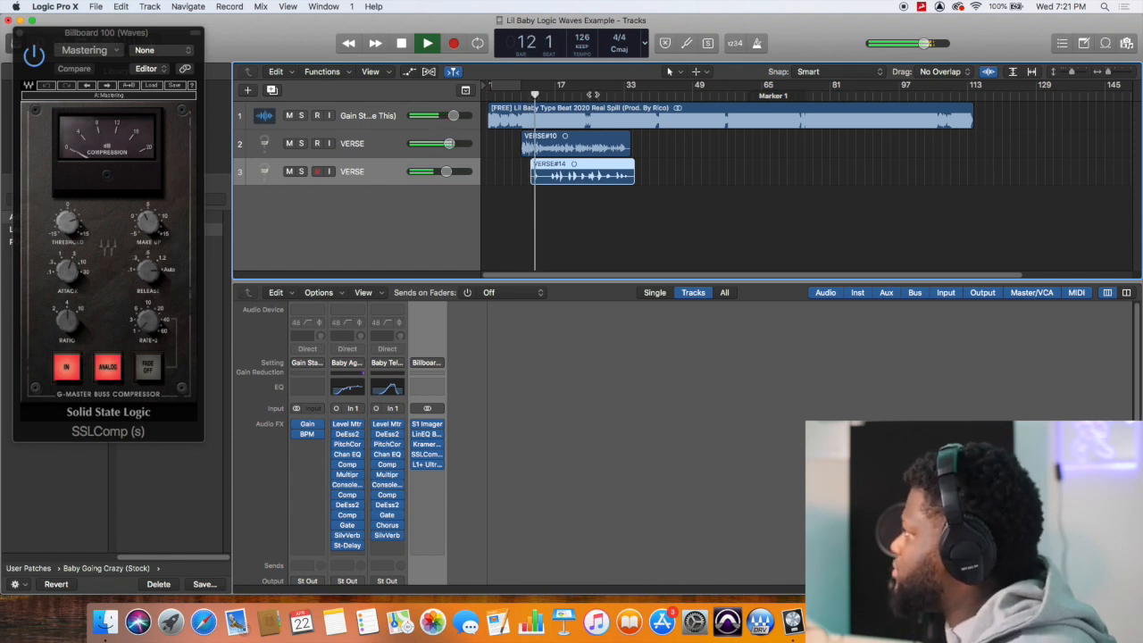
left_click(593, 94)
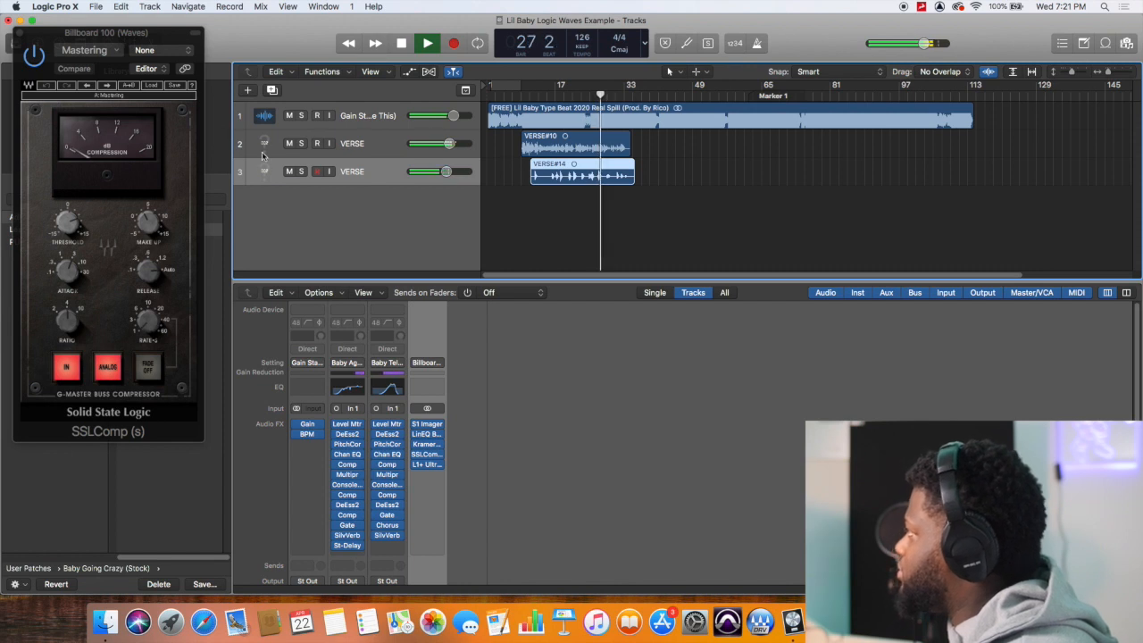
left_click_drag(87, 234, 88, 238)
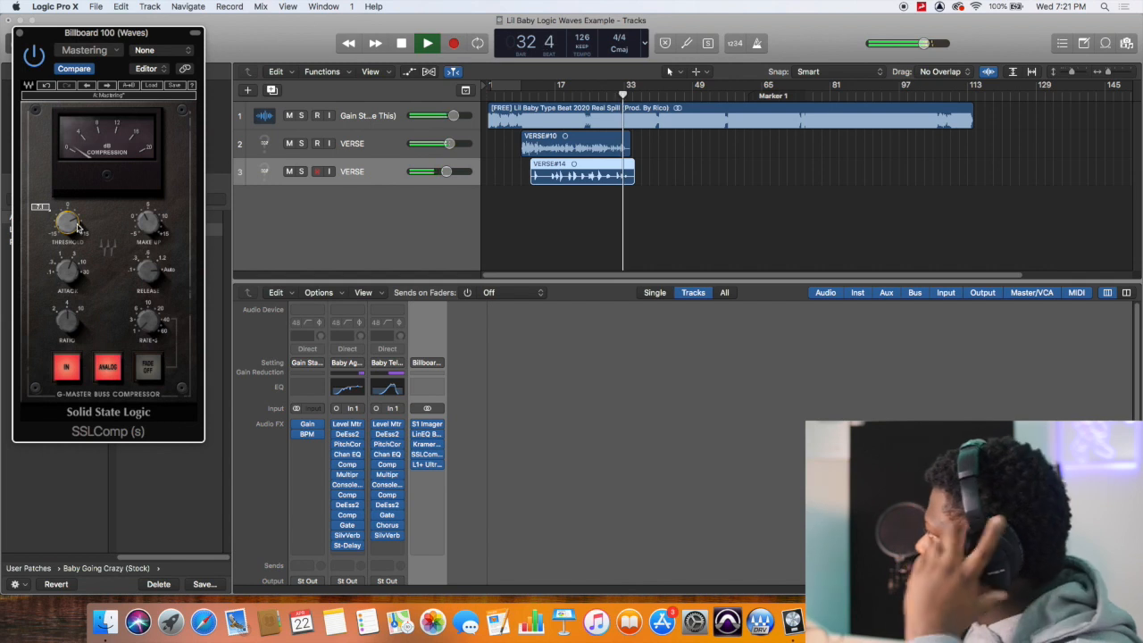
key("space")
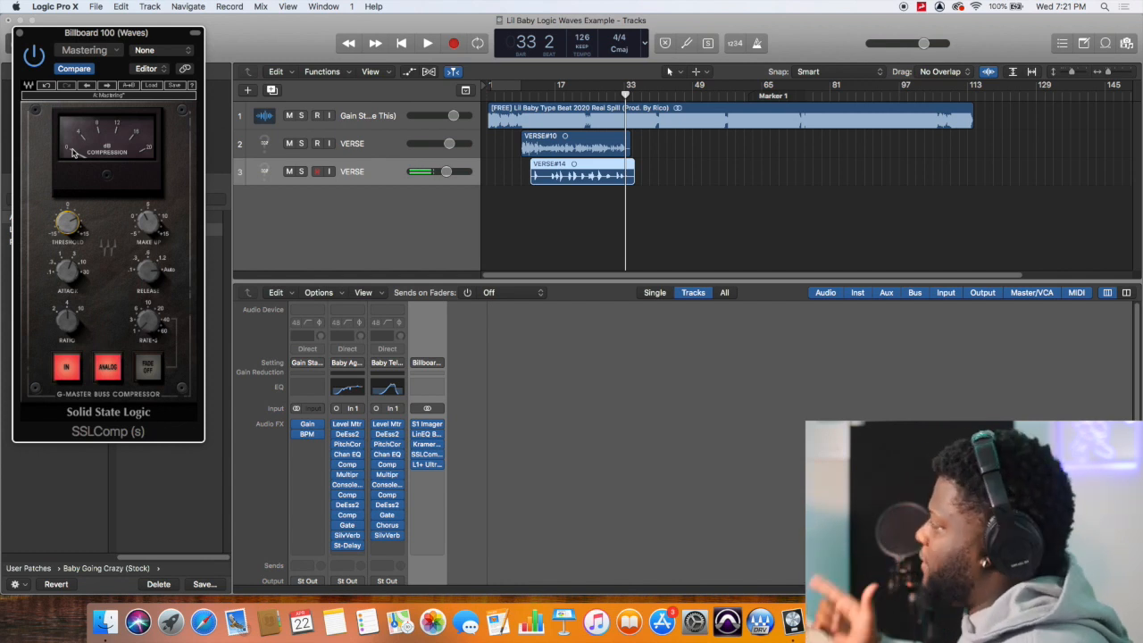
left_click(18, 34)
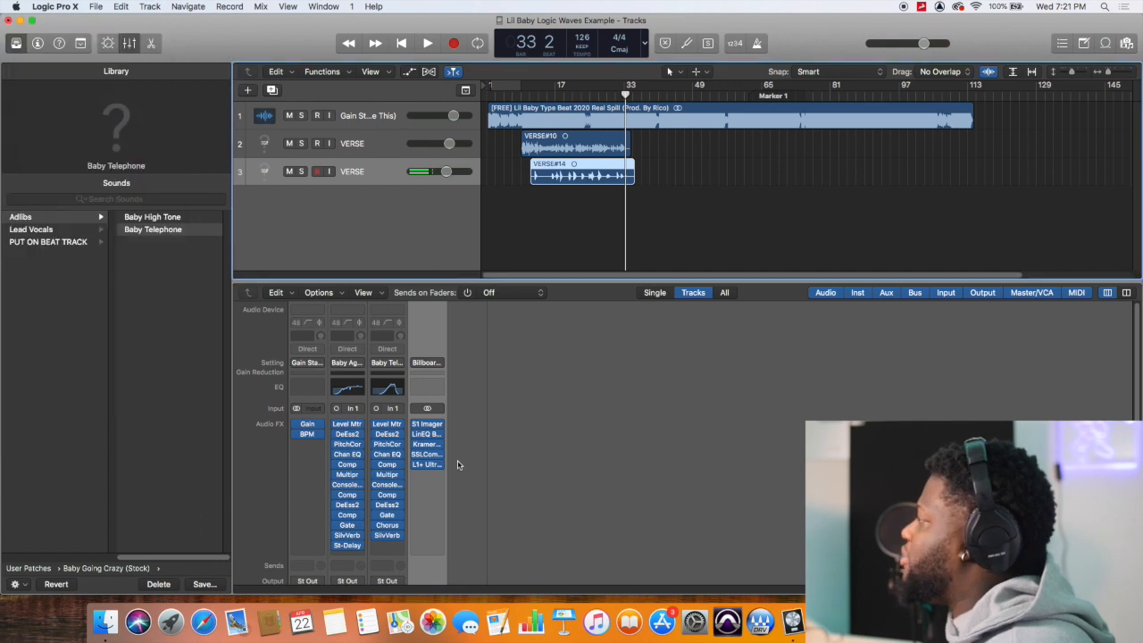
Play the song from bar 12, lower the output channel's L1+ Ultramaximizer threshold to -9.2 dB, stop playback, and close the plug-in
left_click(427, 465)
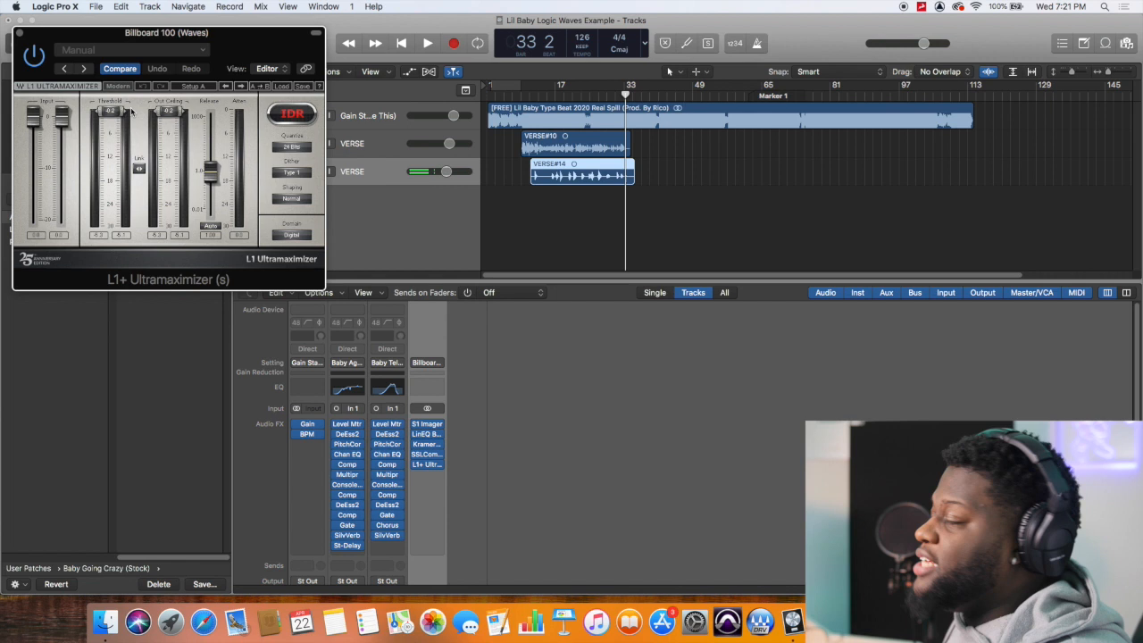
left_click(533, 92)
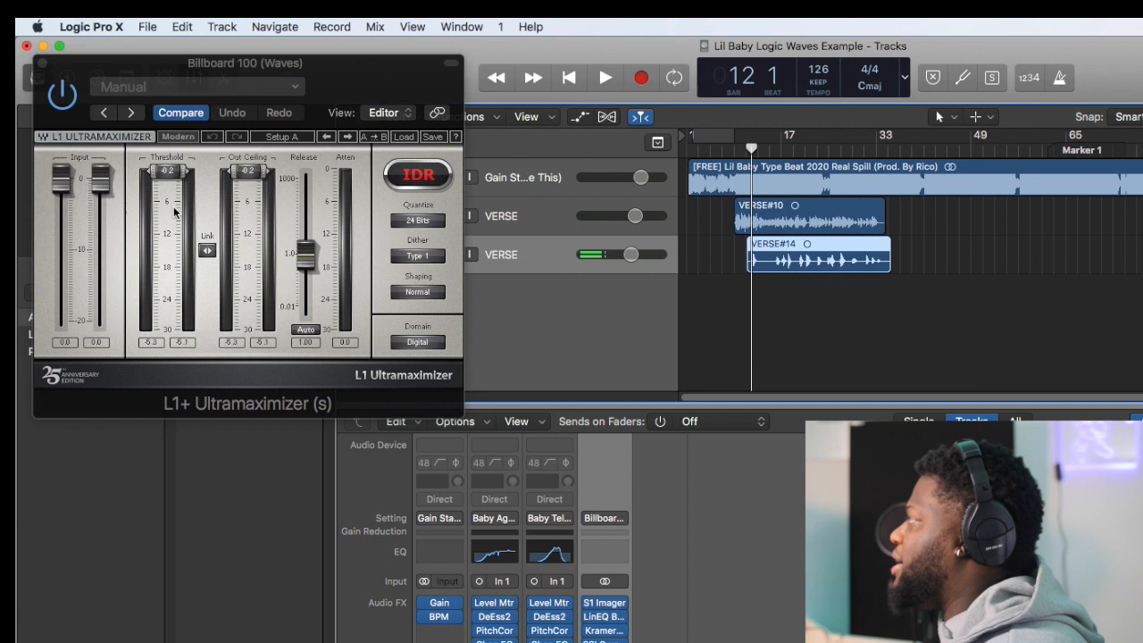
key("space")
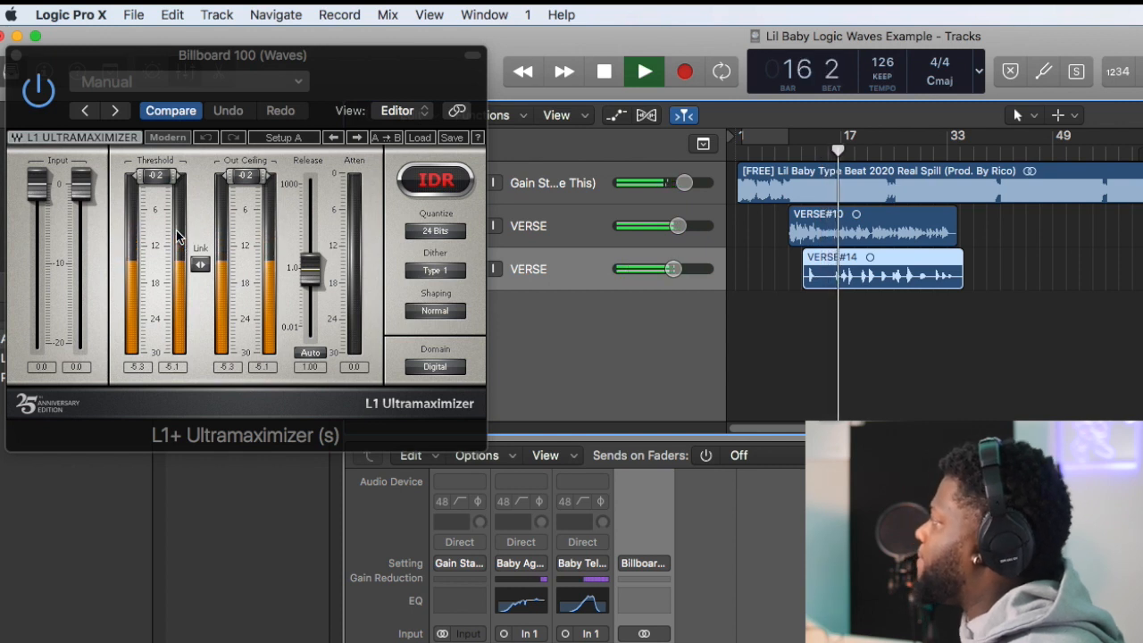
key("space")
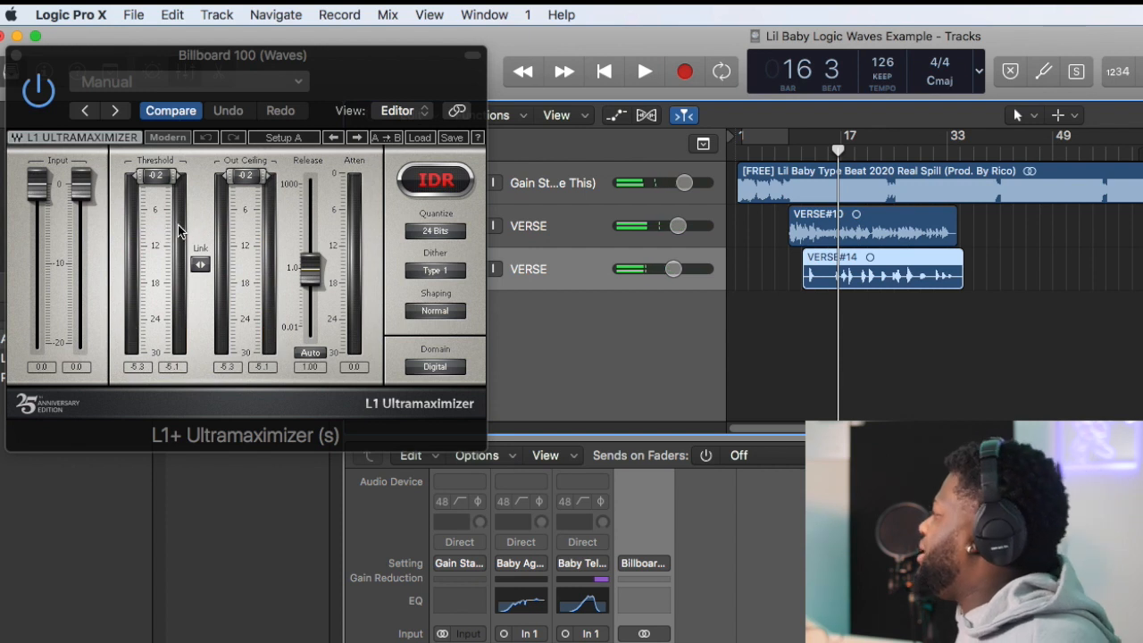
mouse_move(155, 176)
left_mouse_down()
mouse_move(155, 230)
mouse_move(155, 176)
left_mouse_up()
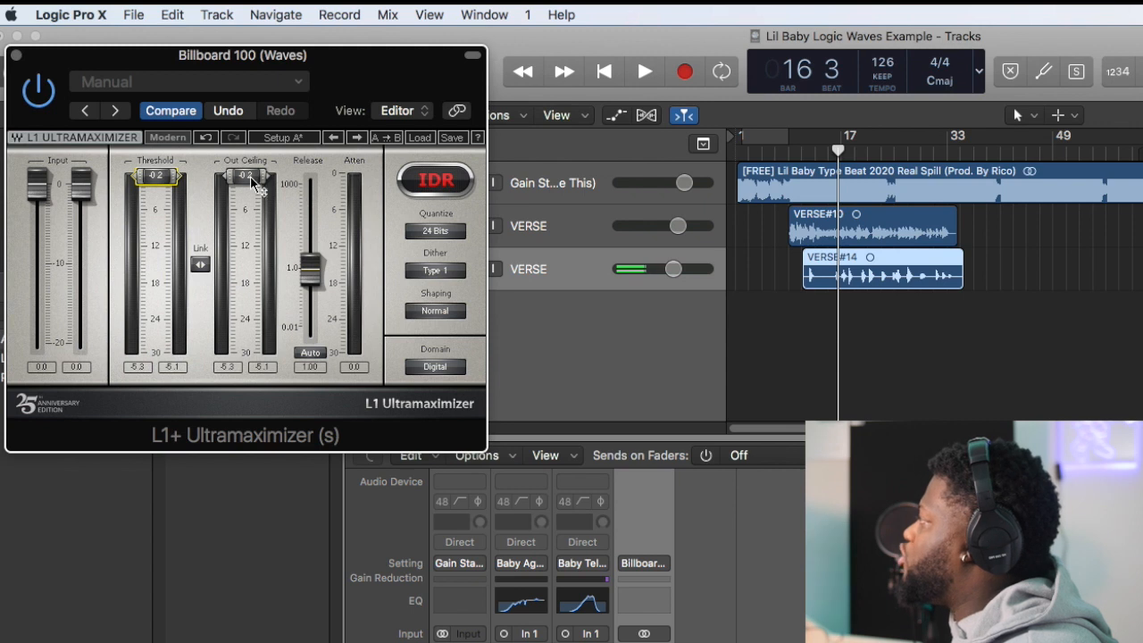
key("space")
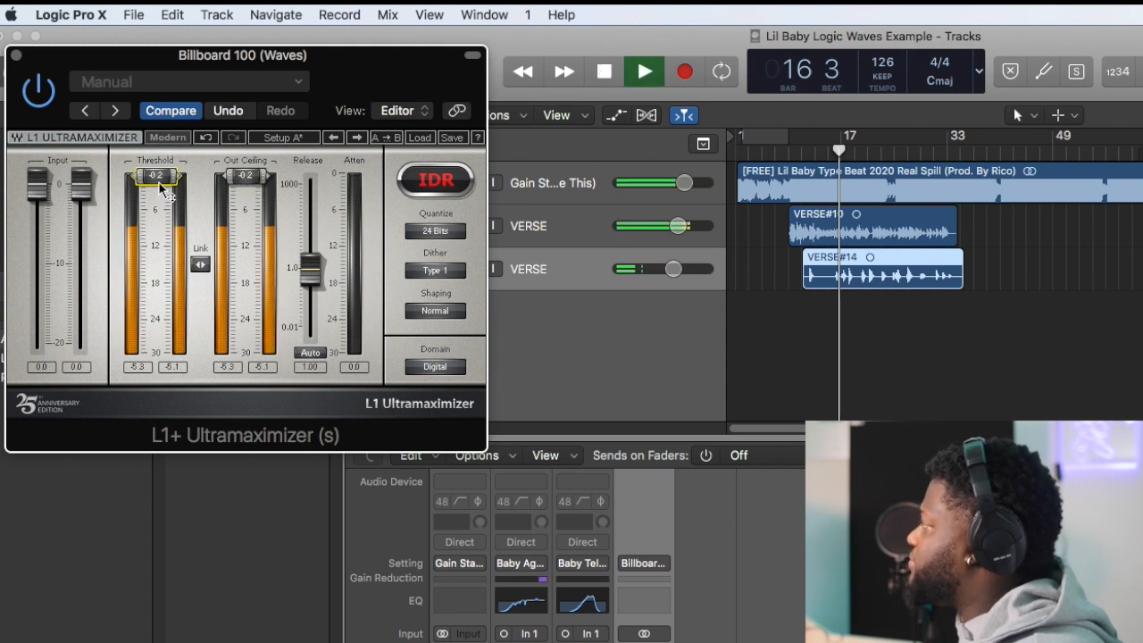
left_click_drag(157, 179, 157, 230)
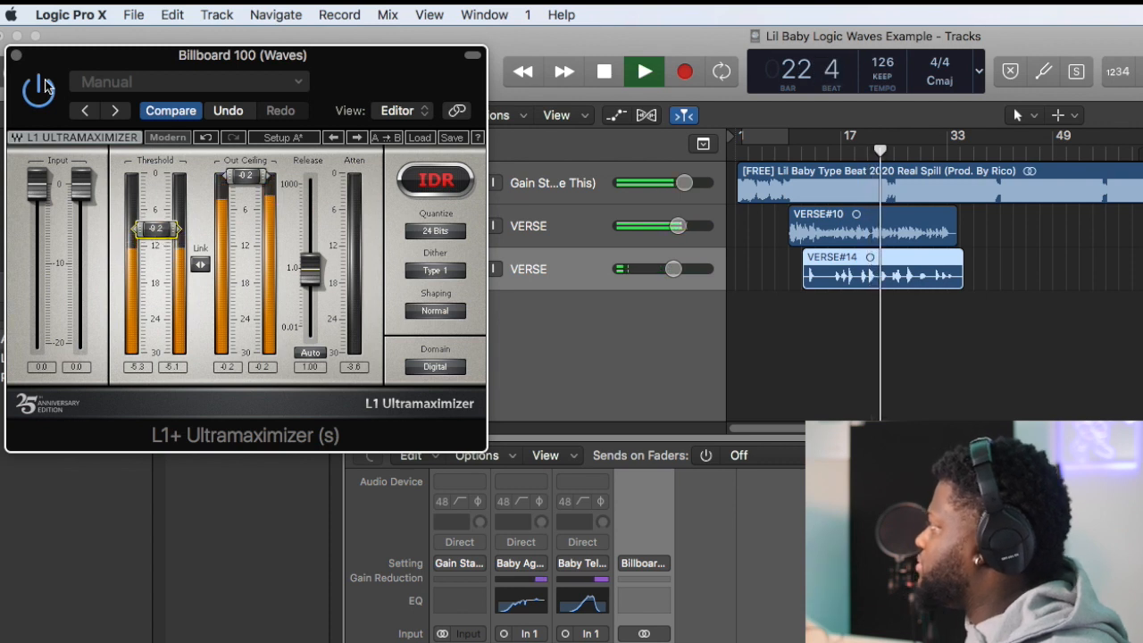
key("space")
left_click(16, 55)
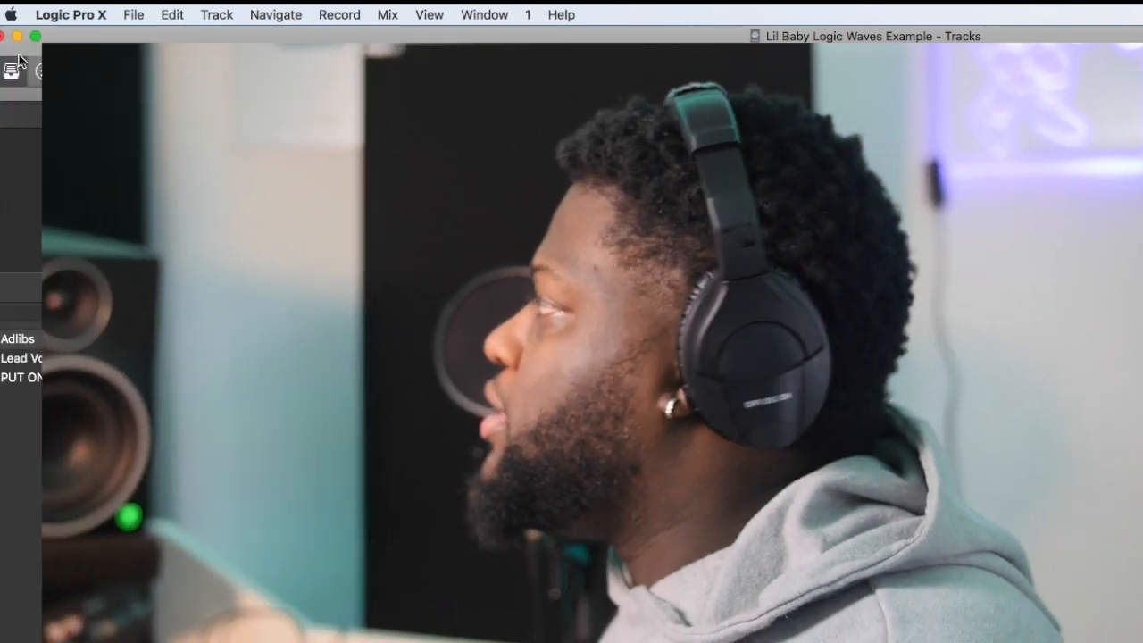